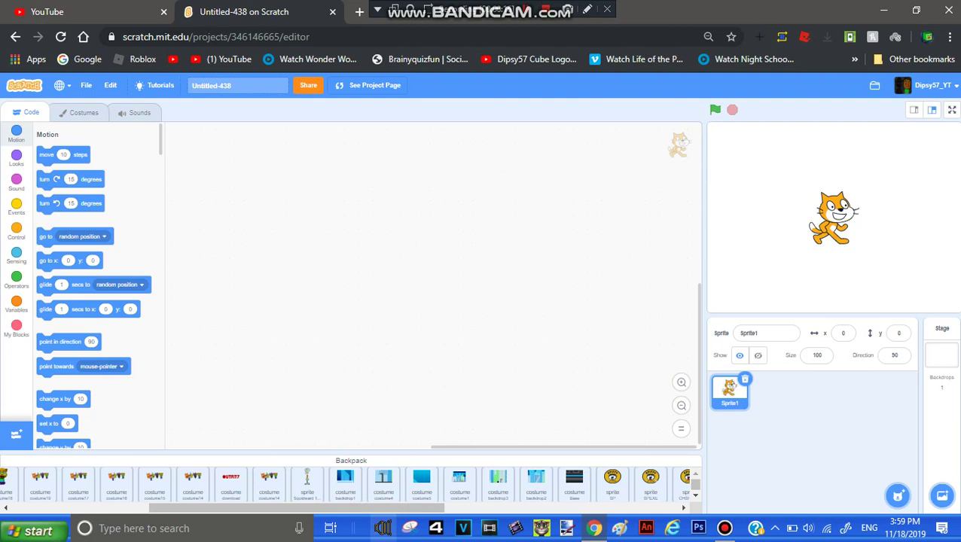
# - Add the red OUTFIT7 costume named download from the backpack to Sprite1
pyautogui.moveTo(297, 508)
pyautogui.mouseDown()
pyautogui.moveTo(530, 508)
pyautogui.moveTo(310, 507)
pyautogui.mouseUp()
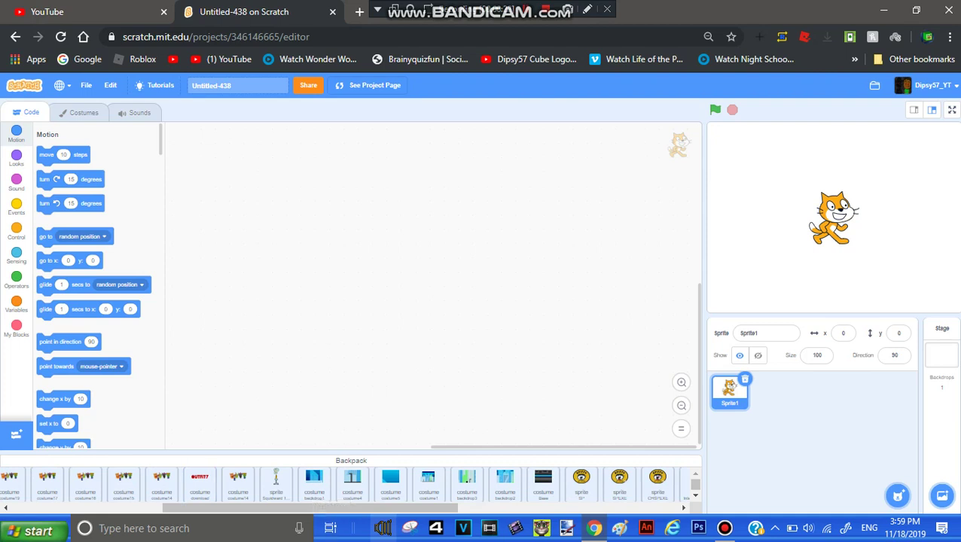
pyautogui.click(350, 460)
pyautogui.click(351, 508)
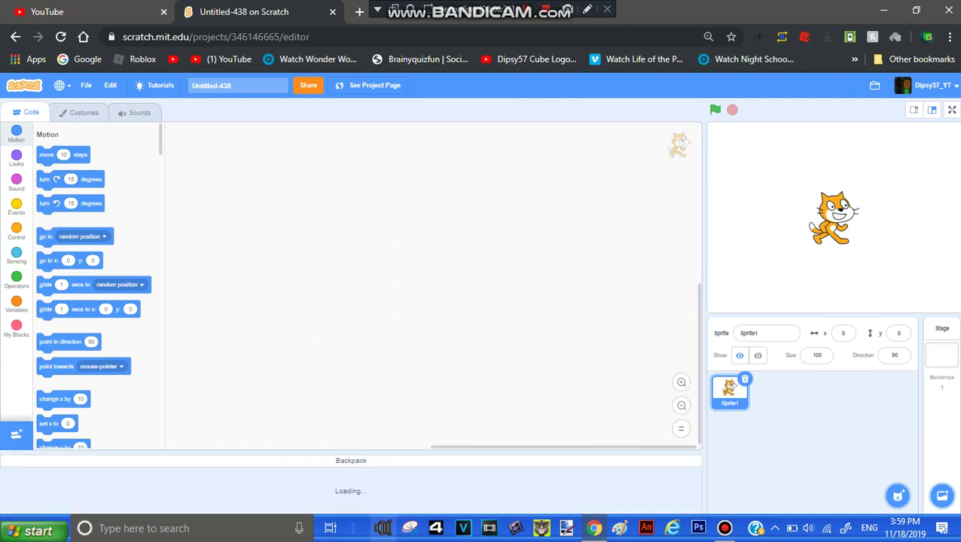
pyautogui.moveTo(351, 507); pyautogui.dragTo(431, 507)
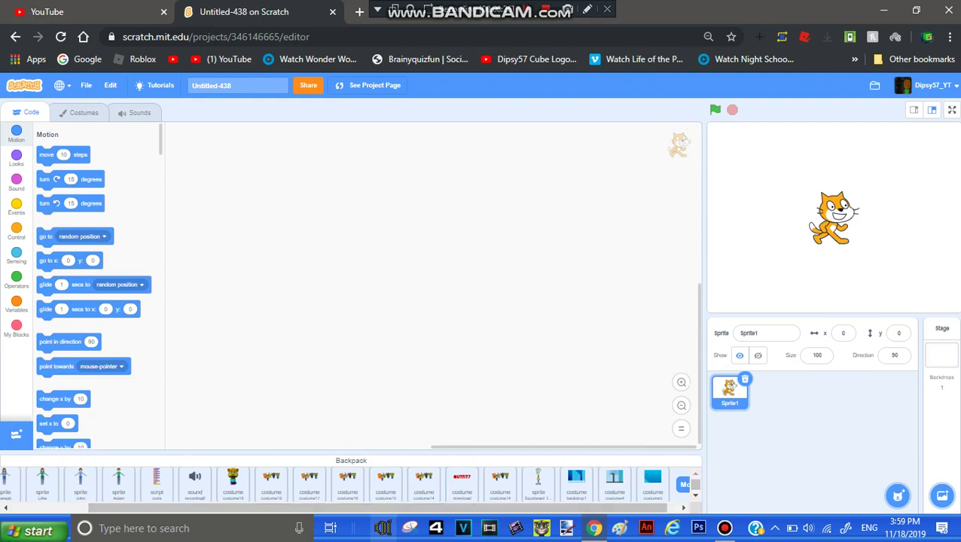
pyautogui.moveTo(462, 485); pyautogui.dragTo(729, 388)
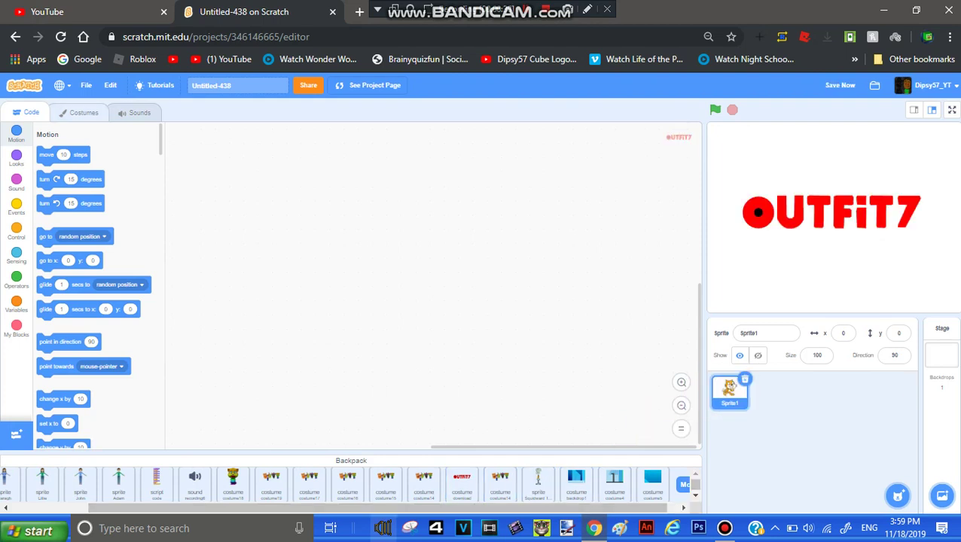
# - Replace the gradient fill of the letter O in the download costume with no fill
pyautogui.click(79, 113)
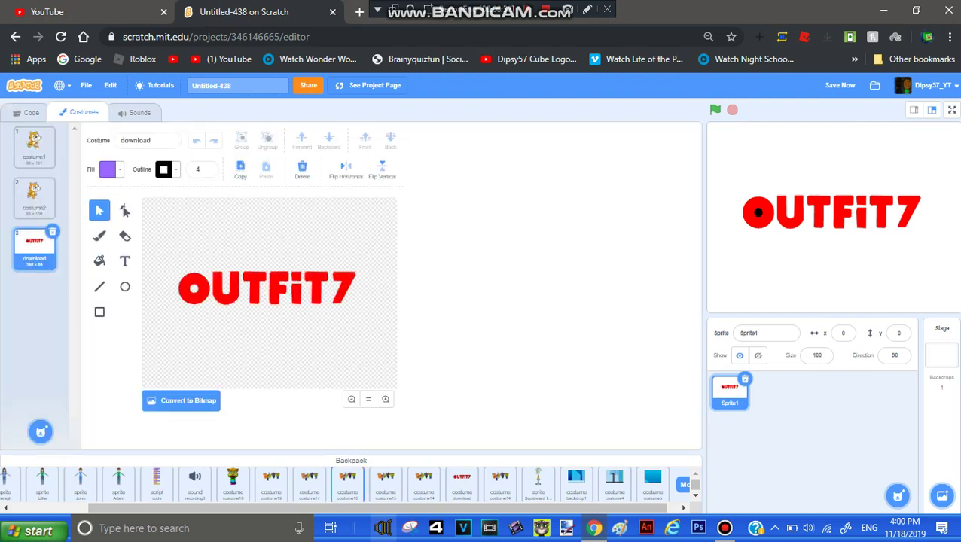
pyautogui.click(385, 400)
pyautogui.click(385, 399)
pyautogui.click(351, 400)
pyautogui.click(352, 400)
pyautogui.click(194, 288)
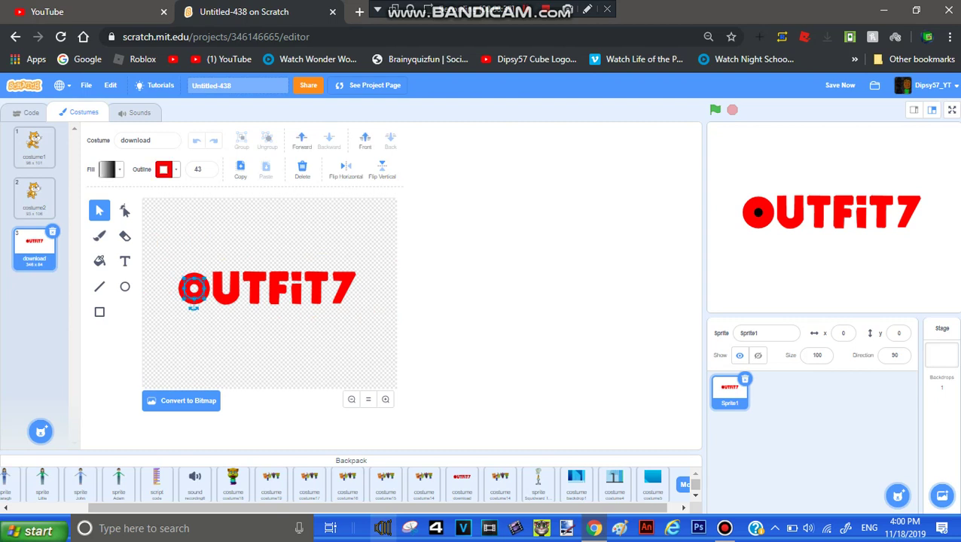
pyautogui.click(111, 169)
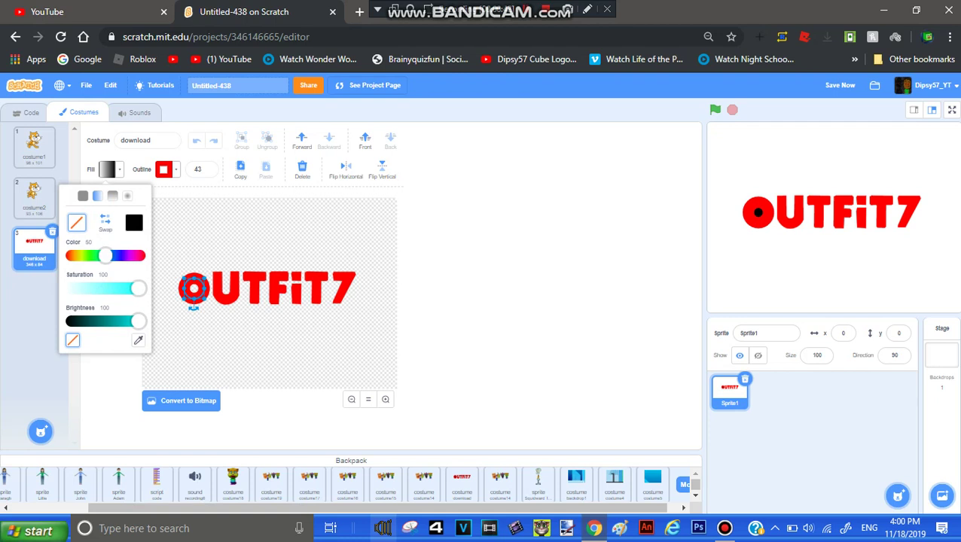
pyautogui.click(83, 196)
pyautogui.click(226, 241)
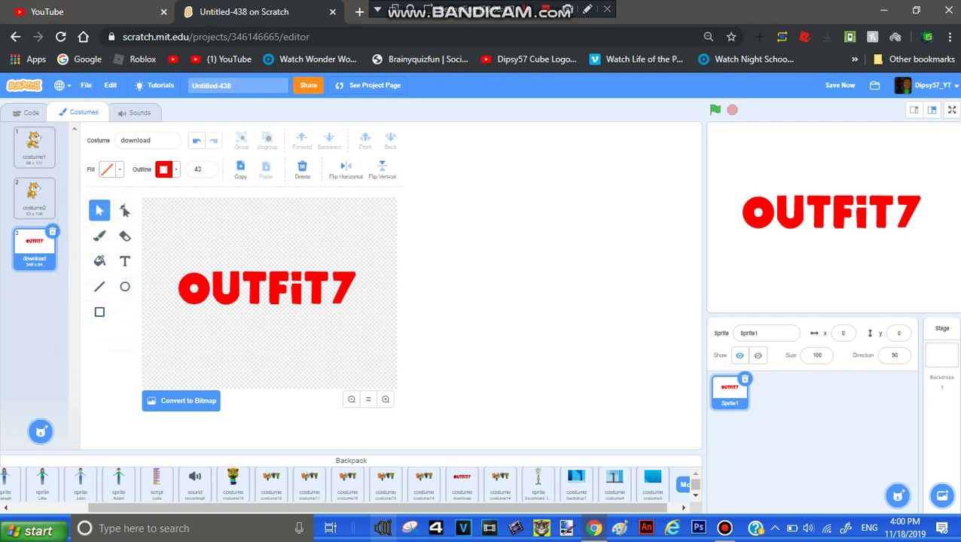
# - Inspect the fill and outline of the other letters in the OUTFIT7 costume
pyautogui.click(385, 399)
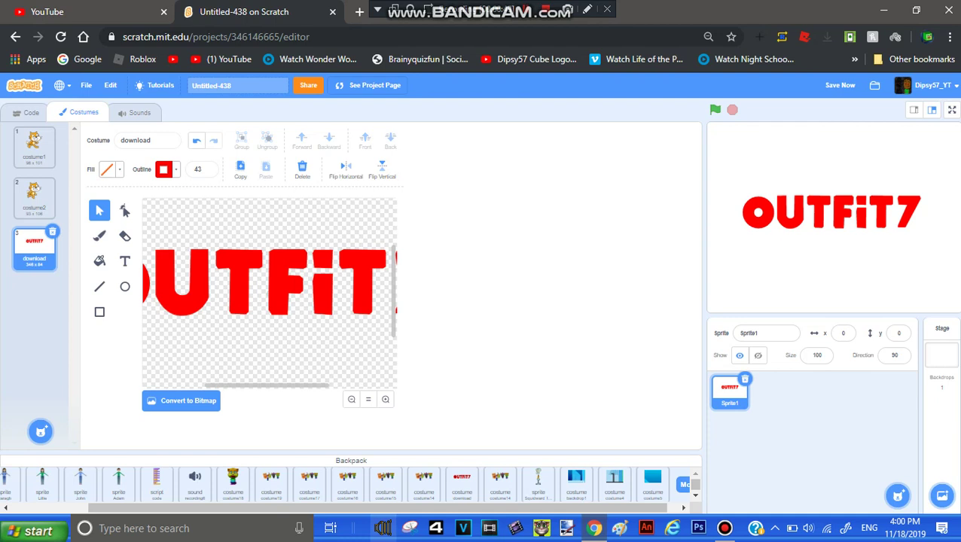
pyautogui.moveTo(267, 385); pyautogui.dragTo(220, 385)
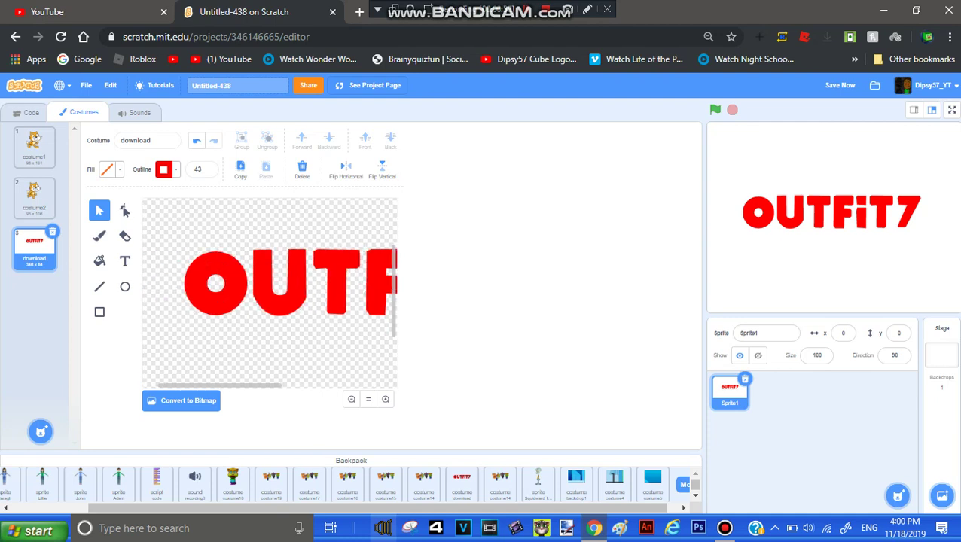
pyautogui.click(279, 304)
pyautogui.click(337, 285)
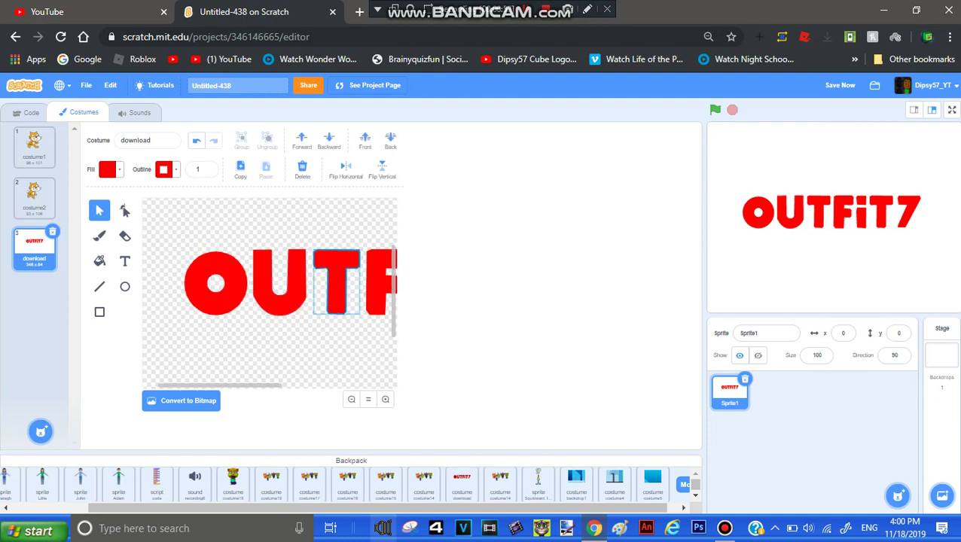
pyautogui.moveTo(220, 385); pyautogui.dragTo(246, 385)
pyautogui.click(325, 287)
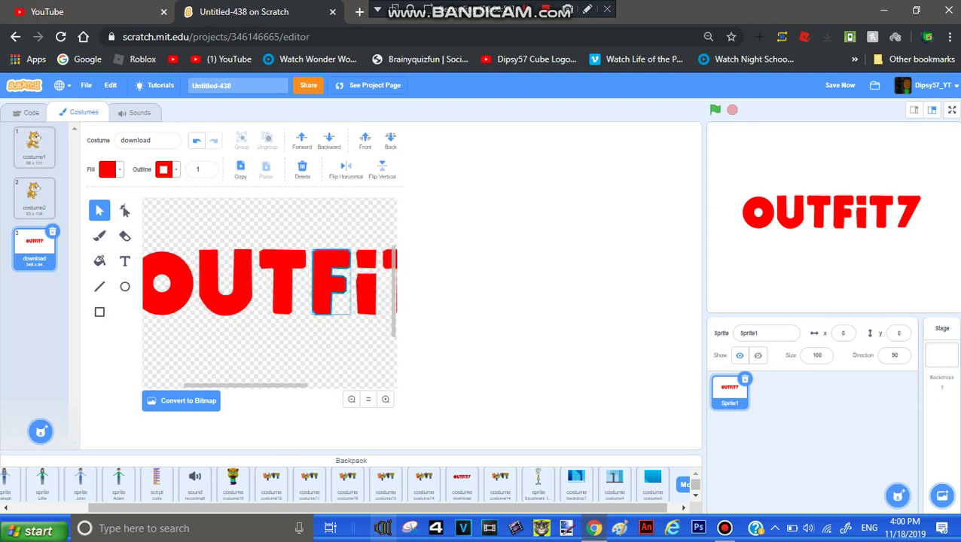
pyautogui.click(366, 295)
pyautogui.click(365, 260)
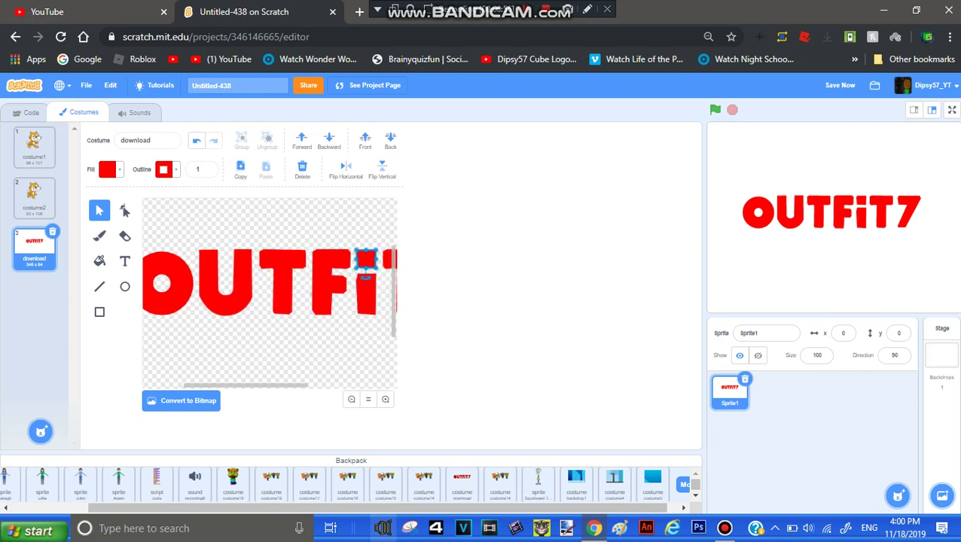
pyautogui.hscroll(3, 269, 294)
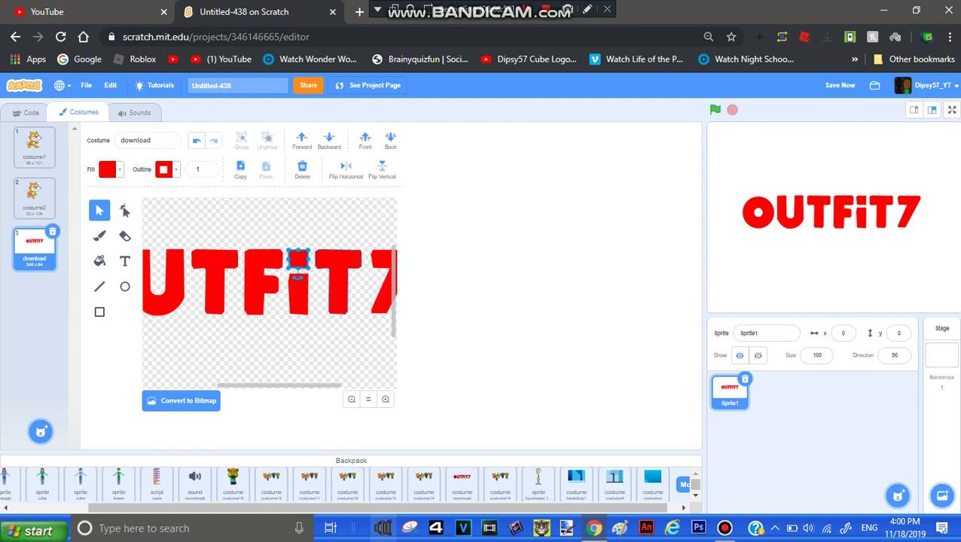
pyautogui.click(338, 272)
pyautogui.click(382, 267)
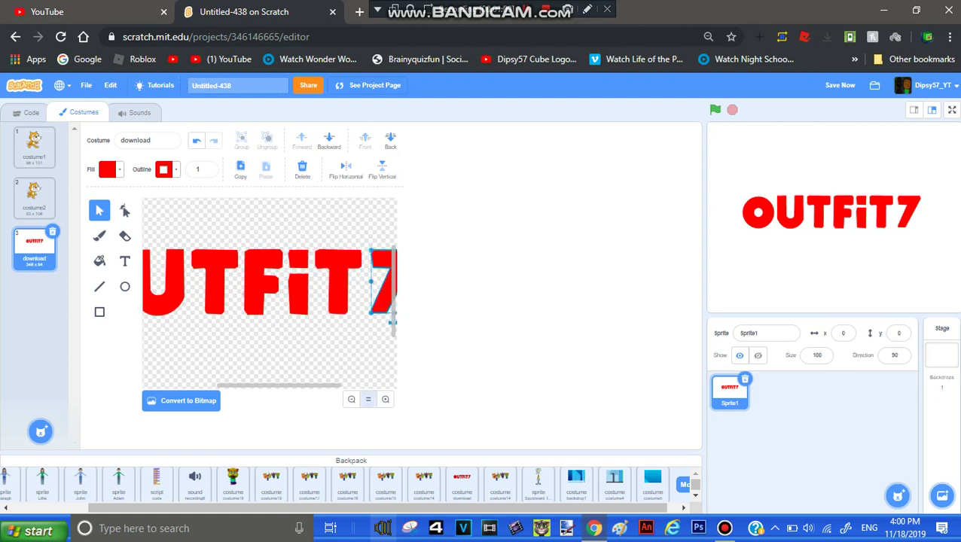
pyautogui.click(368, 399)
pyautogui.click(344, 347)
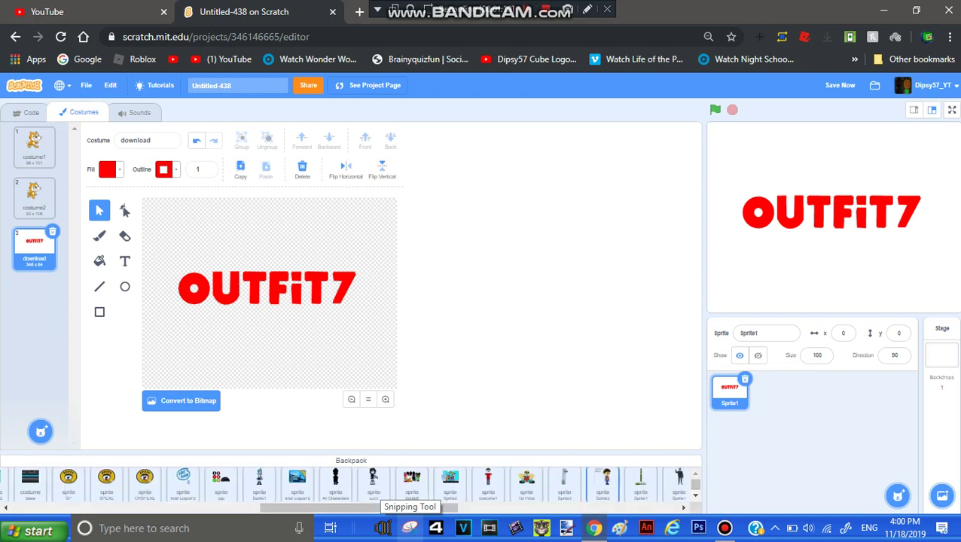
# - Add the Saxophone sprite to the project and open its costumes for editing
pyautogui.moveTo(392, 508); pyautogui.dragTo(612, 507)
pyautogui.moveTo(897, 495)
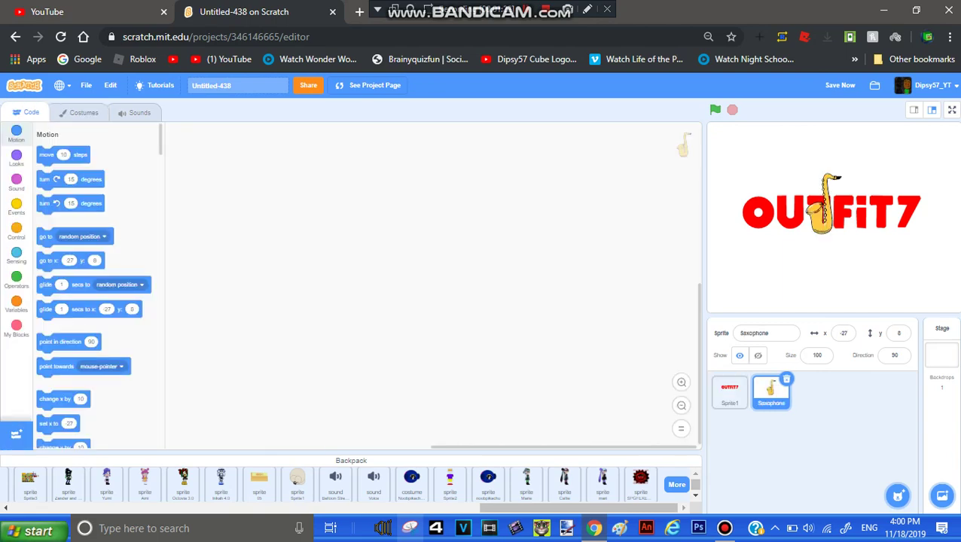
pyautogui.click(79, 113)
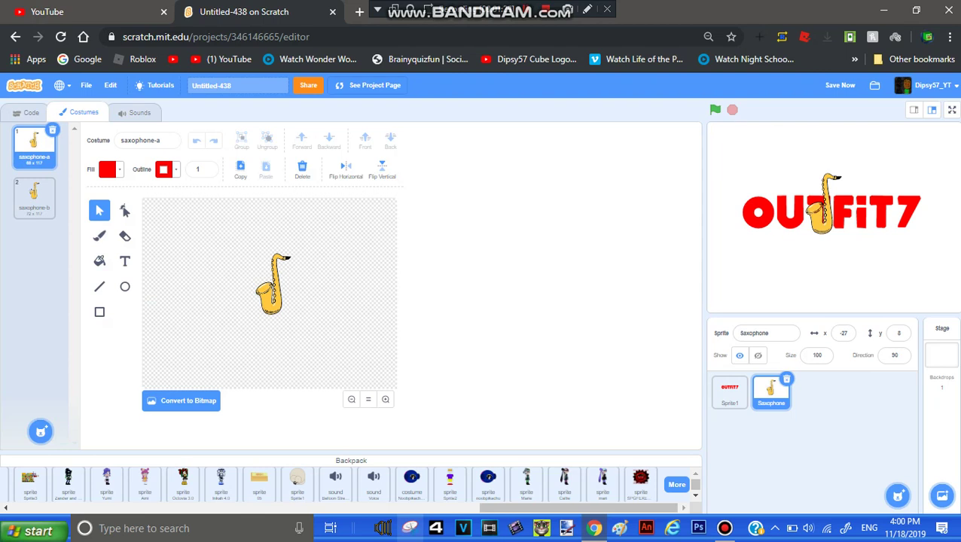
# - Try moving the yellow bell opening away from the body in the saxophone-a costume, and undo the move
pyautogui.click(287, 258)
pyautogui.click(335, 329)
pyautogui.click(385, 399)
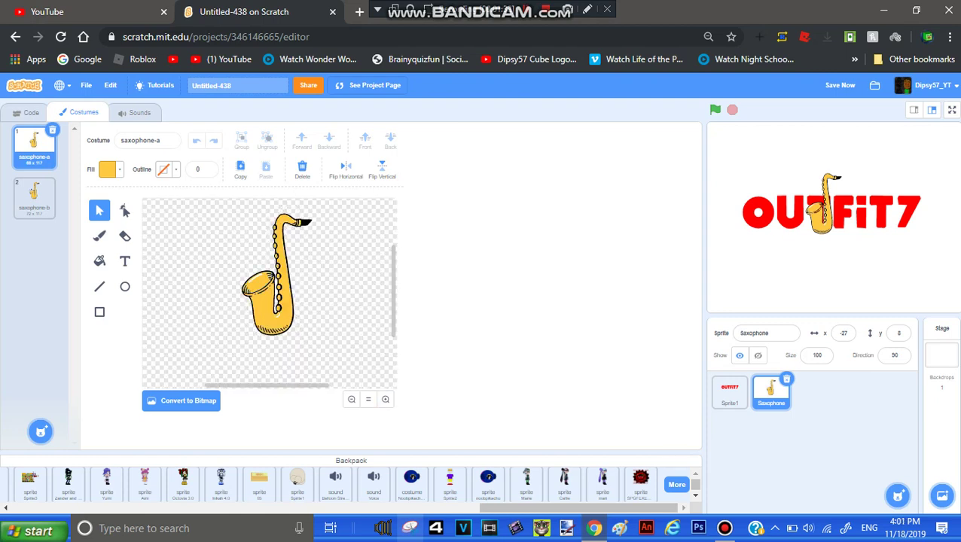
pyautogui.moveTo(258, 283); pyautogui.dragTo(248, 260)
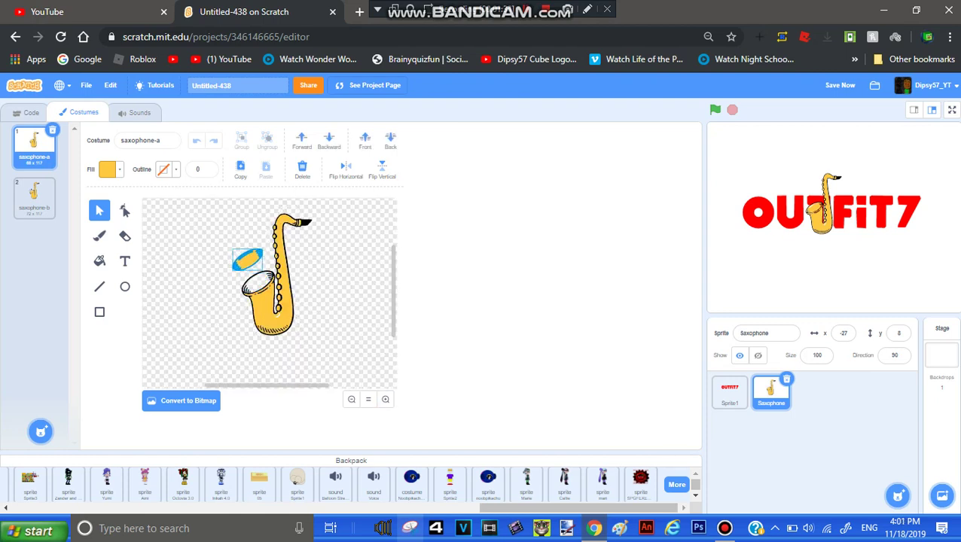
pyautogui.click(207, 279)
pyautogui.hotkey('ctrl', 'z')
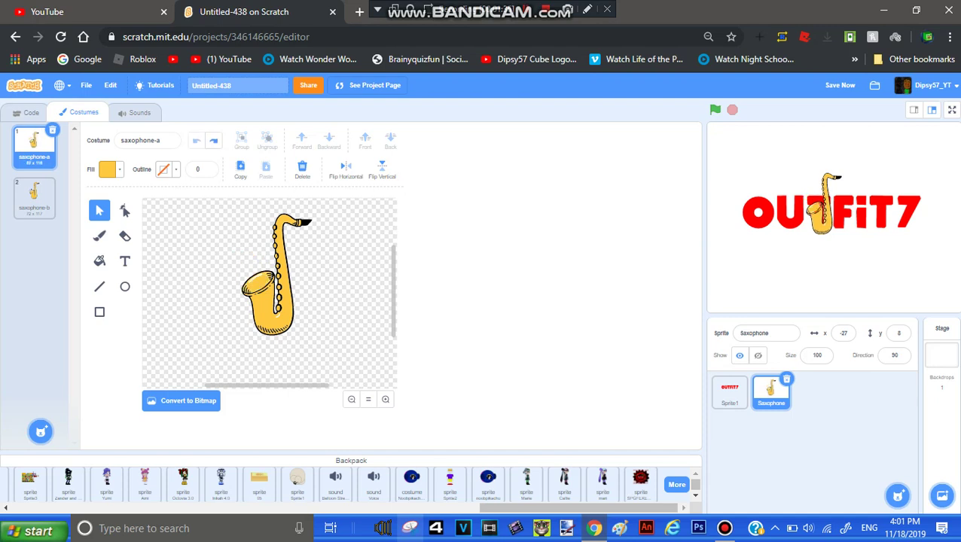
# - Set the Fill tool's color to magenta with a color value of 85
pyautogui.click(99, 286)
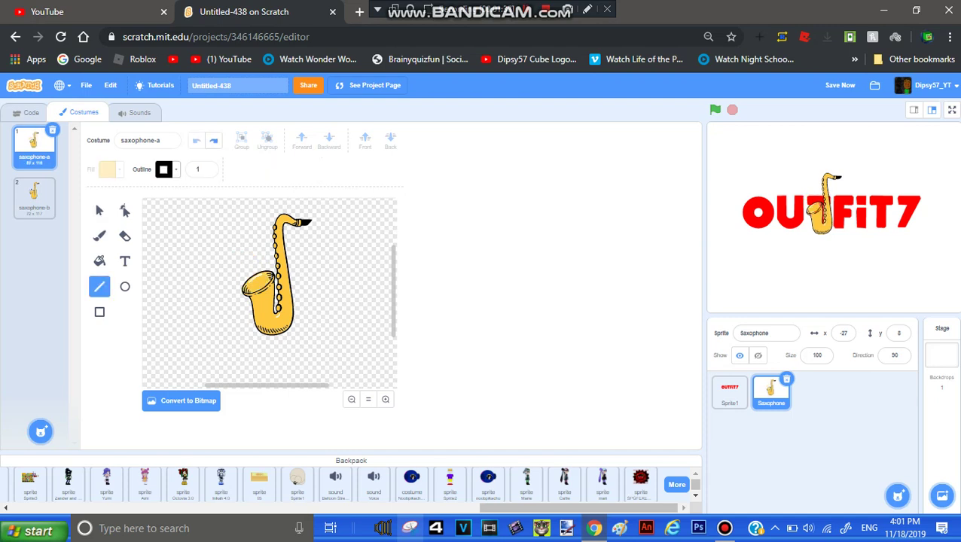
pyautogui.click(99, 260)
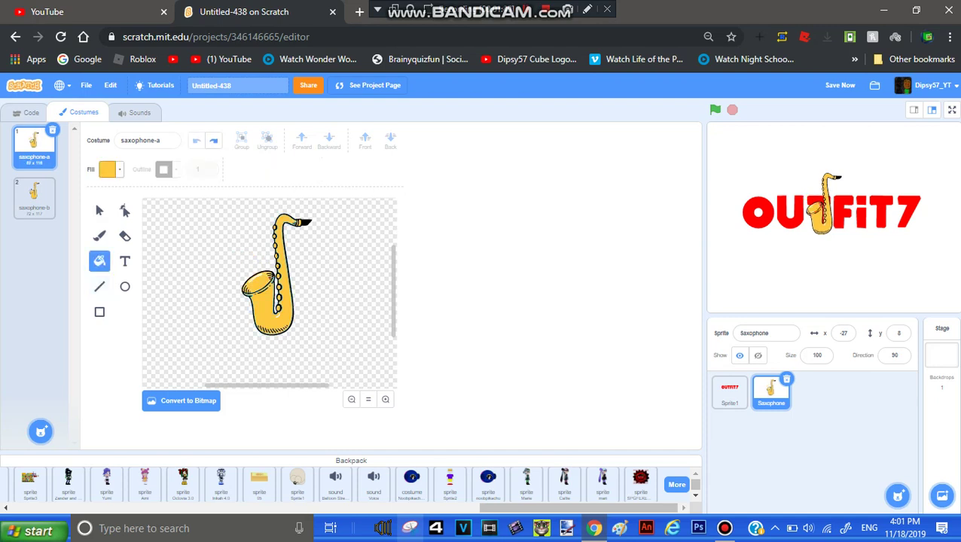
pyautogui.click(109, 169)
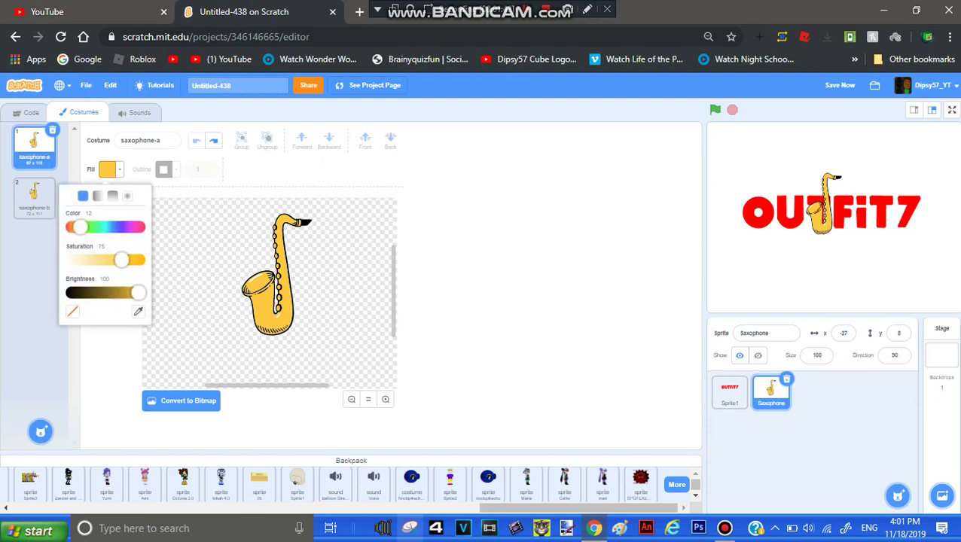
pyautogui.moveTo(80, 227); pyautogui.dragTo(129, 227)
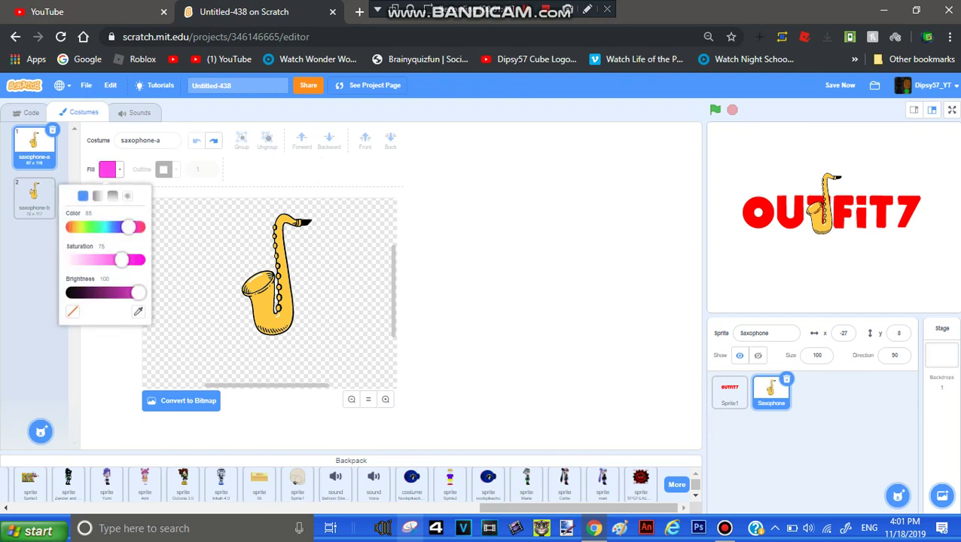
pyautogui.click(724, 529)
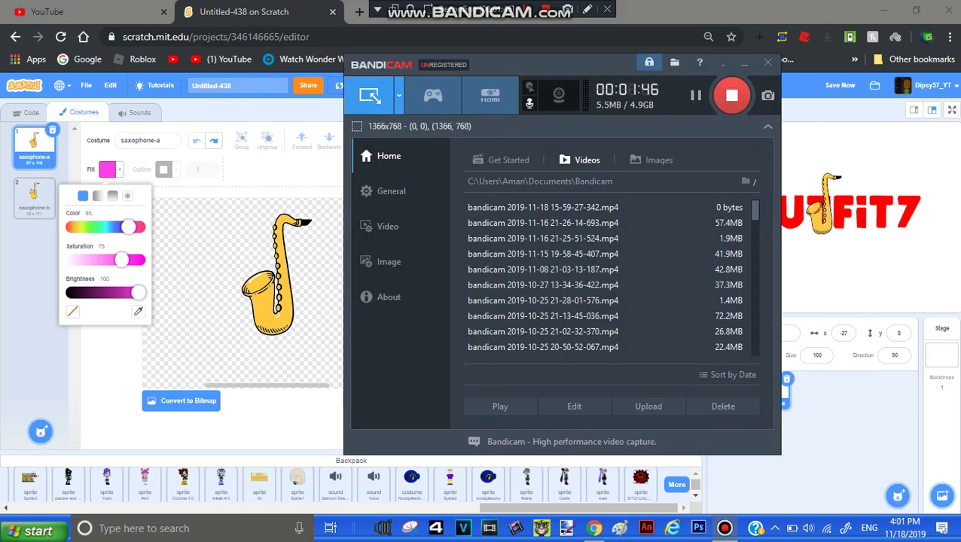
pyautogui.click(743, 63)
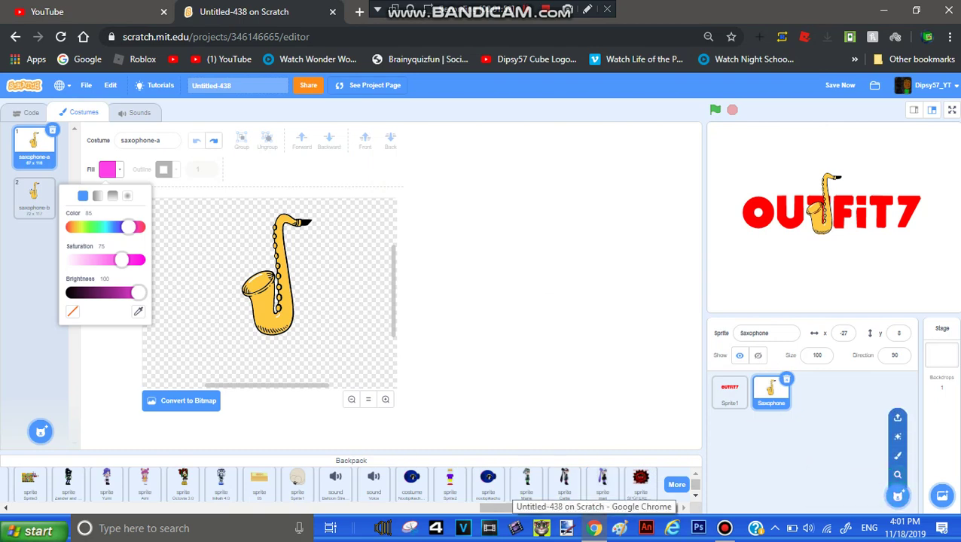
# - Create a new blank painted sprite and collapse the backpack to enlarge the drawing area
pyautogui.click(897, 455)
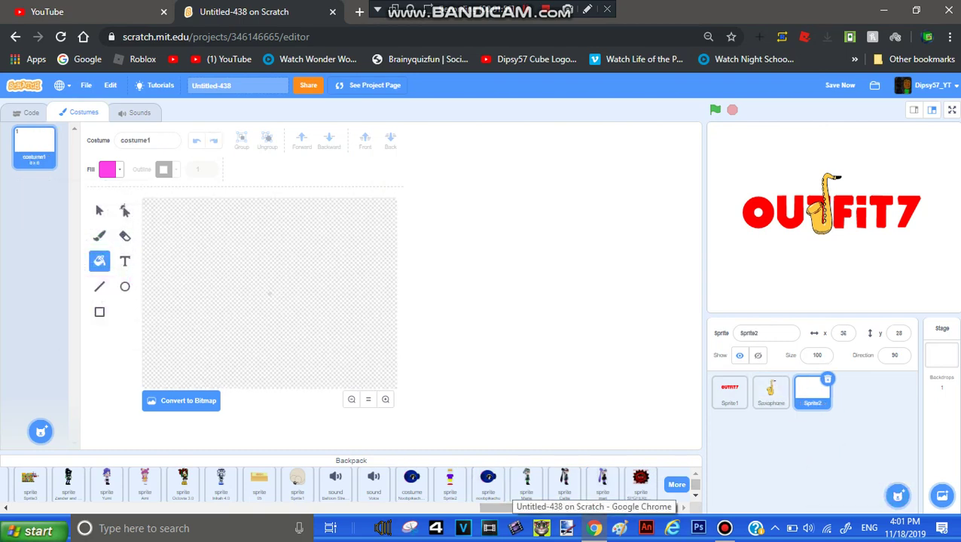
pyautogui.click(351, 461)
pyautogui.click(386, 400)
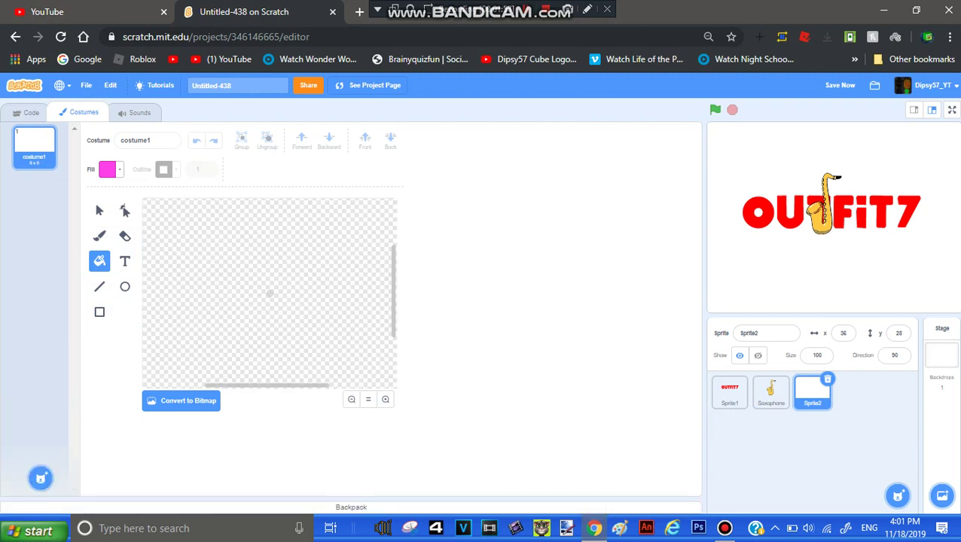
# - Draw a short, nearly horizontal black line with an outline width of 4 on the left half of the canvas
pyautogui.click(99, 312)
pyautogui.press('l')
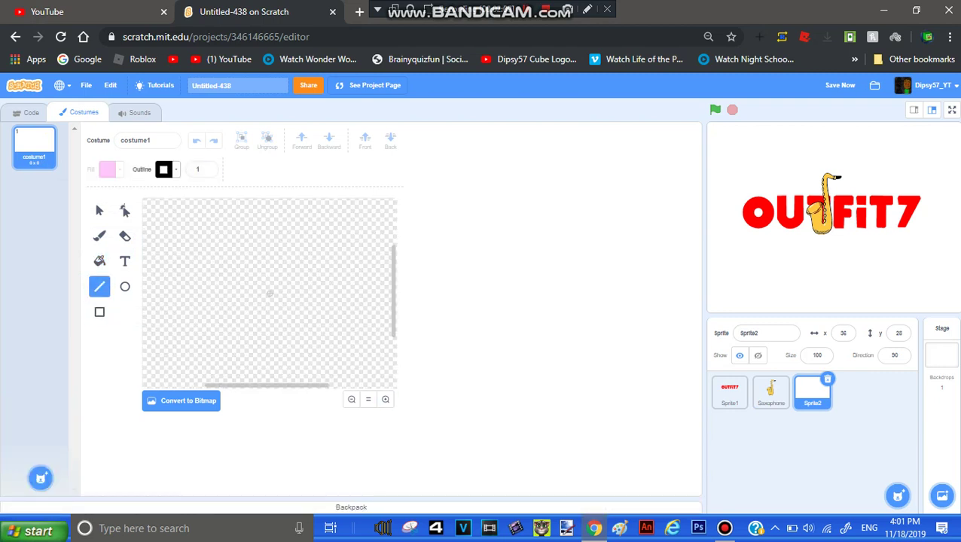
pyautogui.click(208, 167)
pyautogui.click(207, 167)
pyautogui.click(208, 167)
pyautogui.moveTo(167, 281)
pyautogui.mouseDown()
pyautogui.moveTo(222, 277)
pyautogui.moveTo(232, 287)
pyautogui.mouseUp()
# - Reshape the line into a shallow upward arc by adding a point at its middle and raising it
pyautogui.press('a')
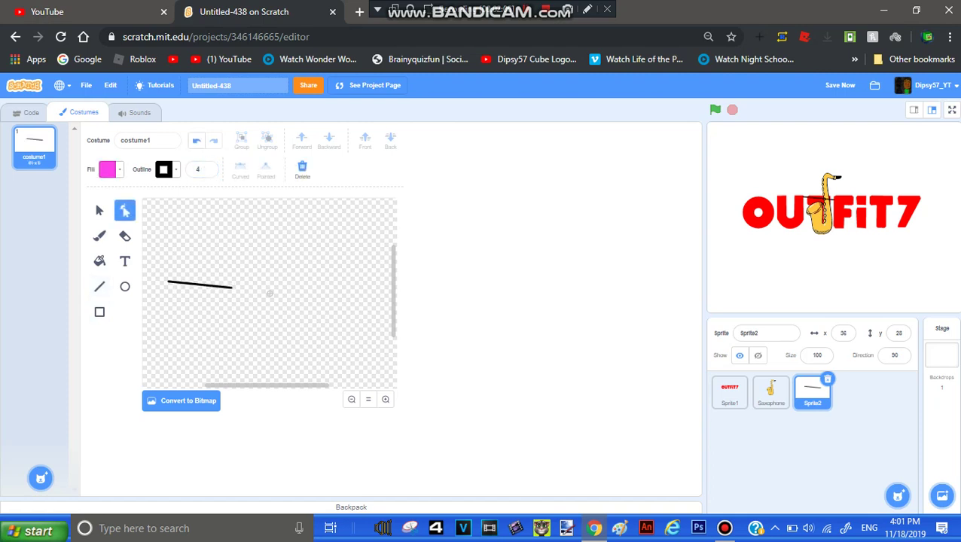
pyautogui.click(199, 284)
pyautogui.moveTo(199, 284)
pyautogui.mouseDown()
pyautogui.moveTo(233, 284)
pyautogui.moveTo(207, 262)
pyautogui.moveTo(204, 274)
pyautogui.mouseUp()
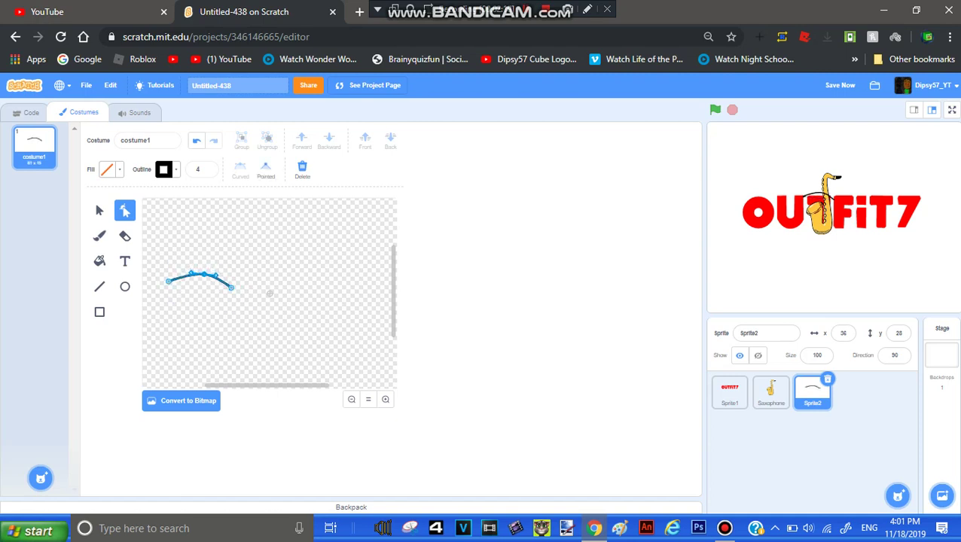
# - Duplicate the arc, place the copy well below the original, and move the original slightly higher
pyautogui.click(99, 211)
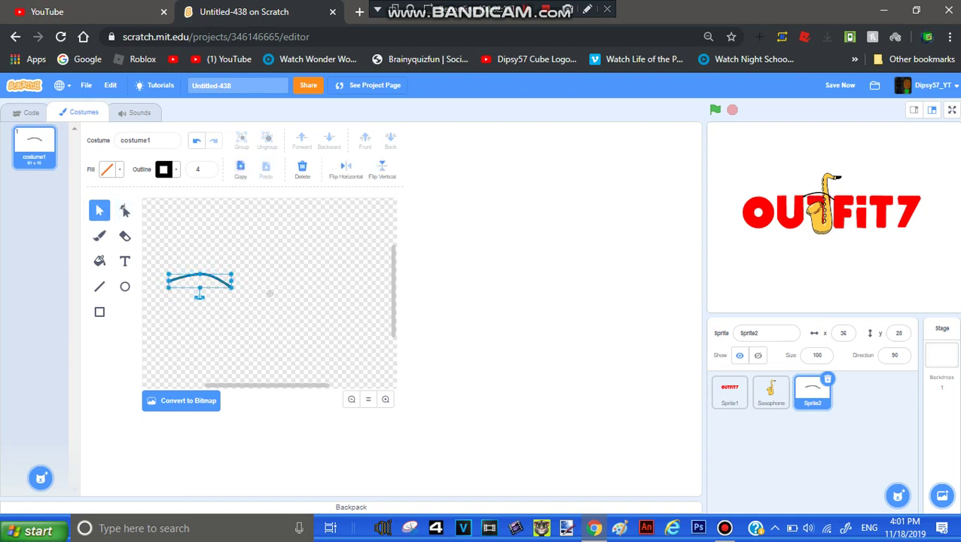
pyautogui.click(240, 169)
pyautogui.click(266, 169)
pyautogui.click(207, 287)
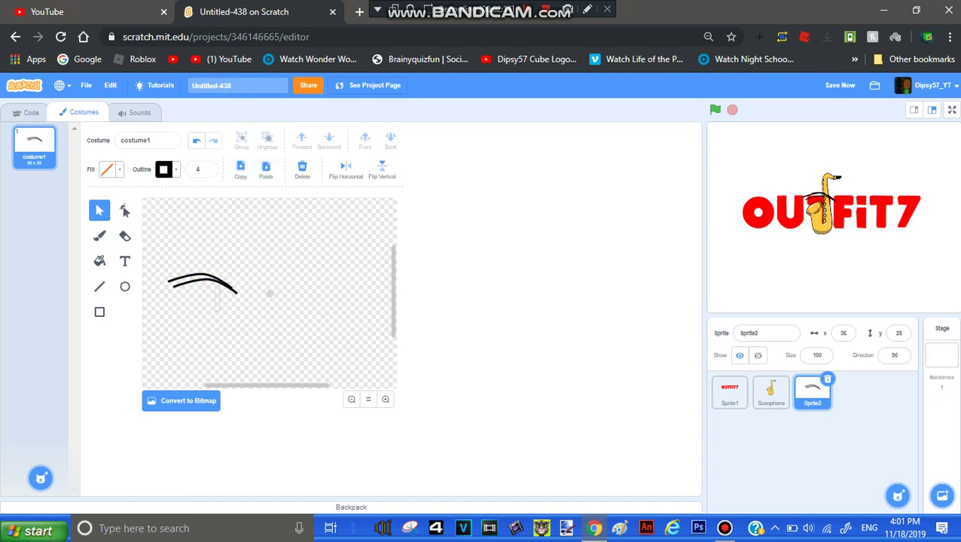
pyautogui.moveTo(206, 280); pyautogui.dragTo(195, 335)
pyautogui.moveTo(199, 275); pyautogui.dragTo(201, 265)
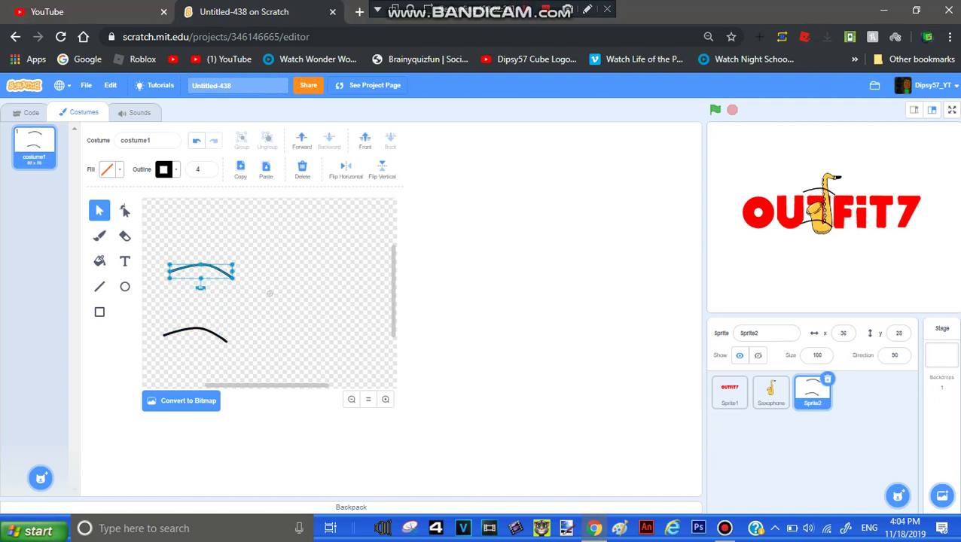
# - Connect the matching ends of the two arcs with straight black lines to form a closed four-sided panel
pyautogui.click(268, 294)
pyautogui.click(100, 286)
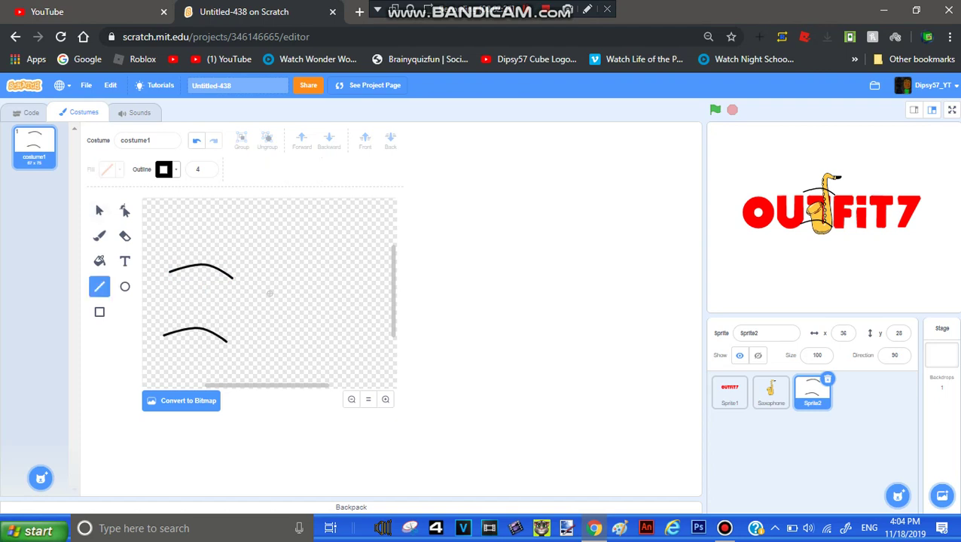
pyautogui.moveTo(163, 334); pyautogui.dragTo(170, 271)
pyautogui.moveTo(233, 278)
pyautogui.mouseDown()
pyautogui.moveTo(242, 345)
pyautogui.moveTo(227, 342)
pyautogui.mouseUp()
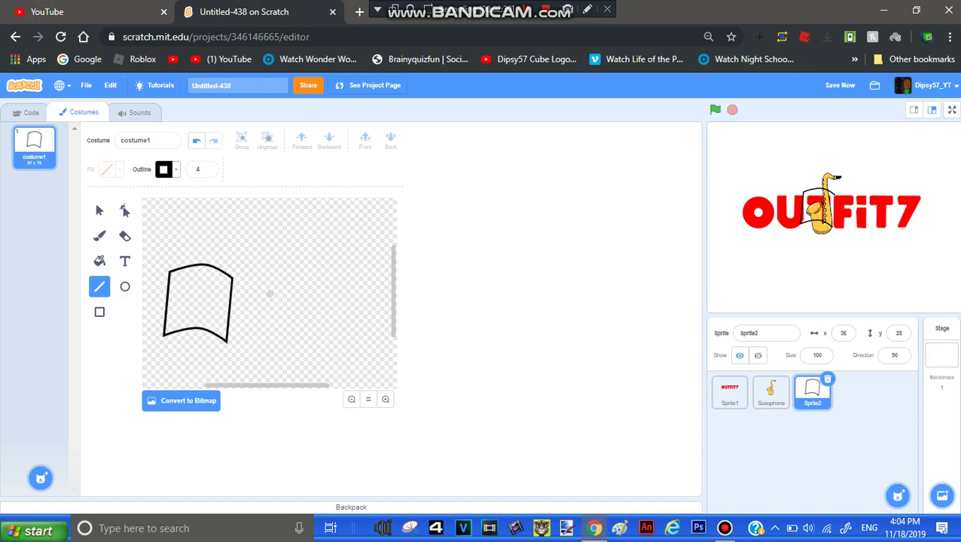
# - Set the Fill tool's colour to solid red and try to fill the outlined panel
pyautogui.press('f')
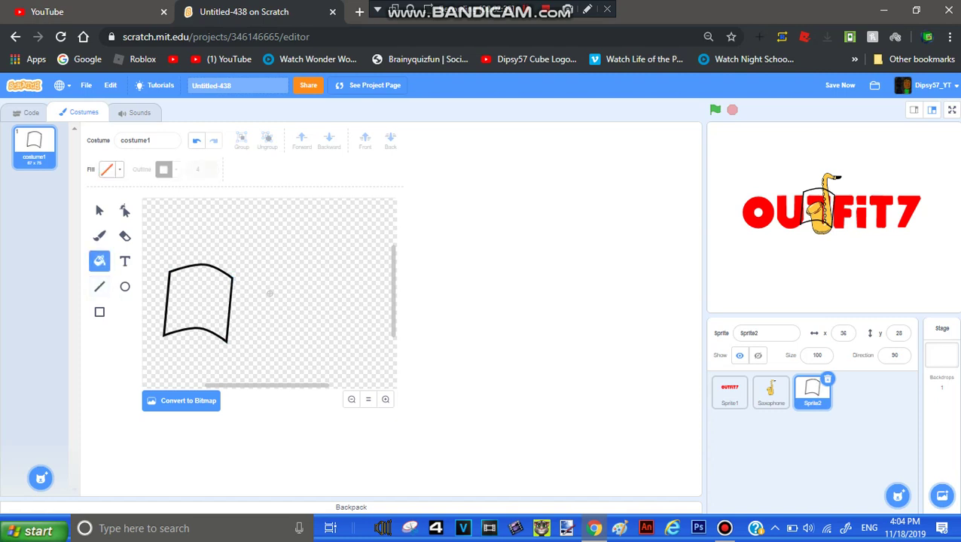
pyautogui.click(110, 170)
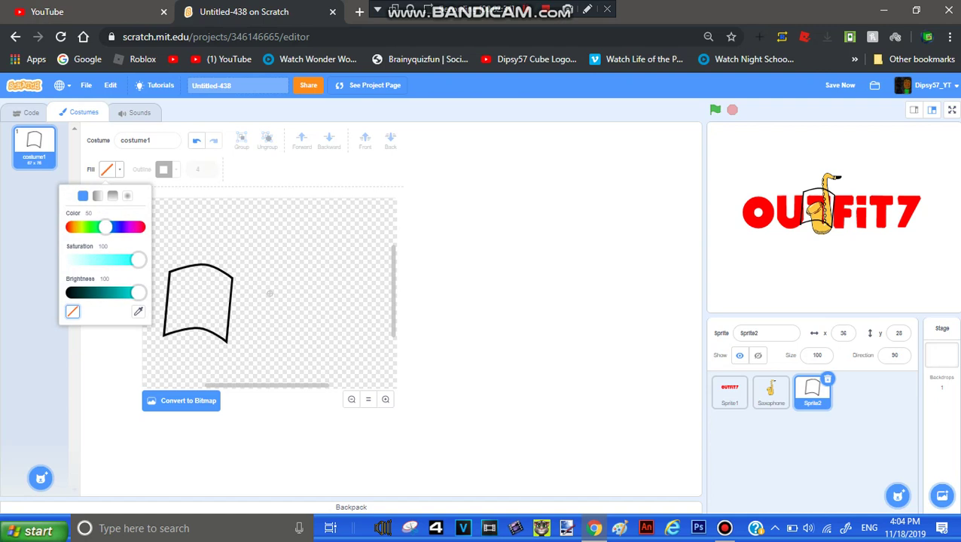
pyautogui.click(71, 227)
pyautogui.click(198, 299)
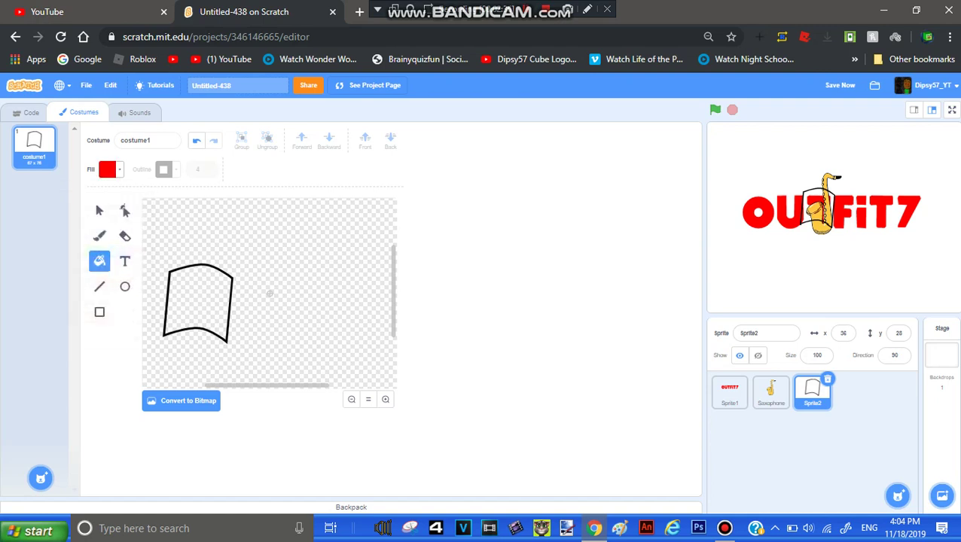
# - Fill the outlined panel with a horizontal gradient from bright red to a darker red at brightness 88
pyautogui.click(110, 169)
pyautogui.click(98, 196)
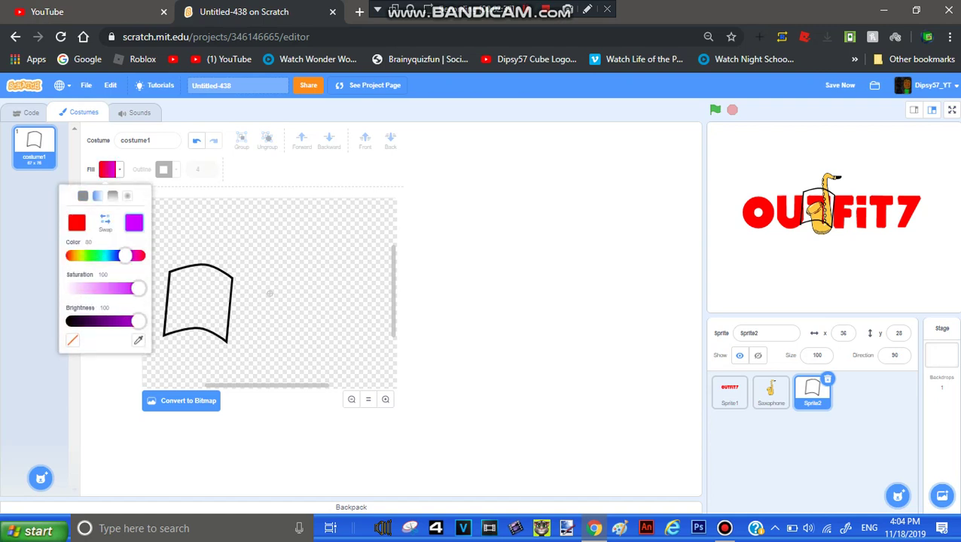
pyautogui.moveTo(124, 255); pyautogui.dragTo(81, 256)
pyautogui.click(105, 219)
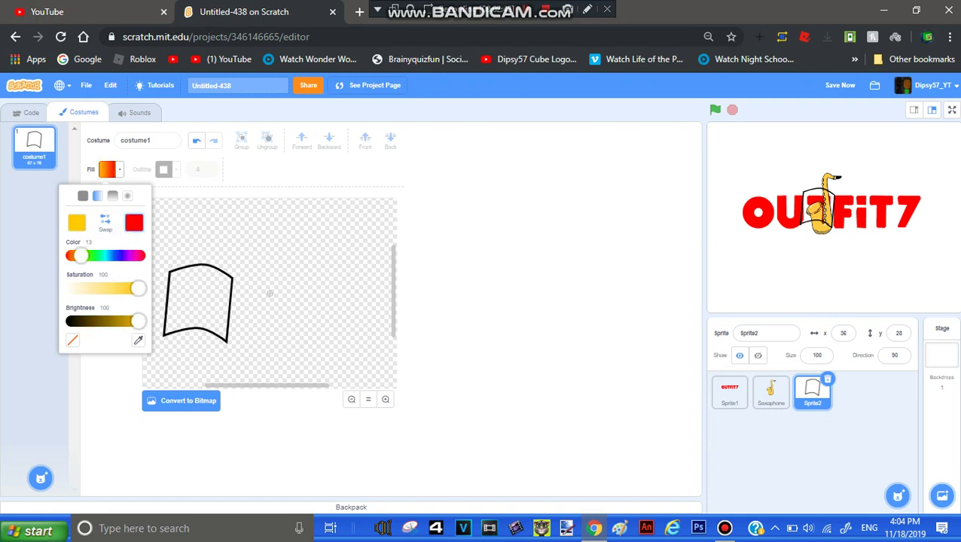
pyautogui.moveTo(138, 321)
pyautogui.mouseDown()
pyautogui.moveTo(106, 320)
pyautogui.moveTo(130, 321)
pyautogui.mouseUp()
pyautogui.click(77, 223)
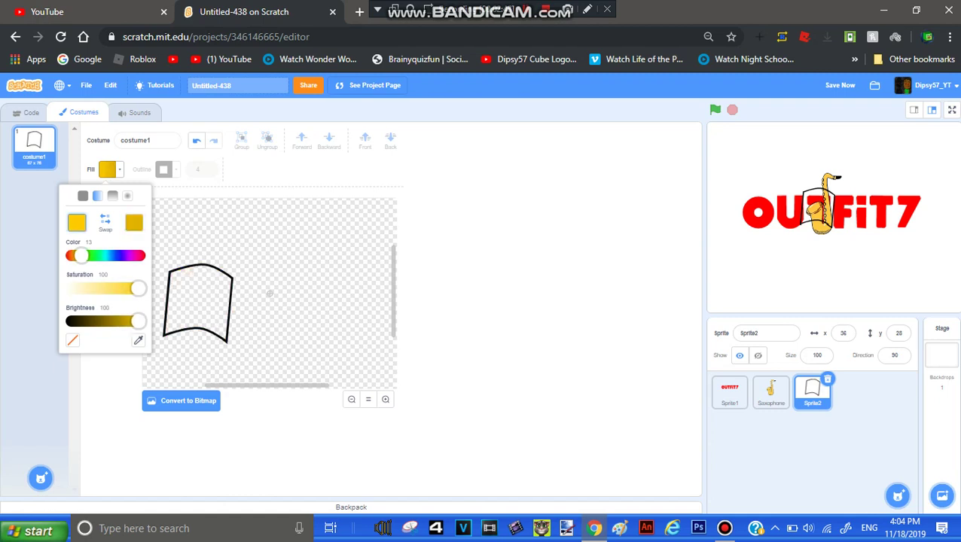
pyautogui.moveTo(81, 256); pyautogui.dragTo(72, 256)
pyautogui.click(134, 223)
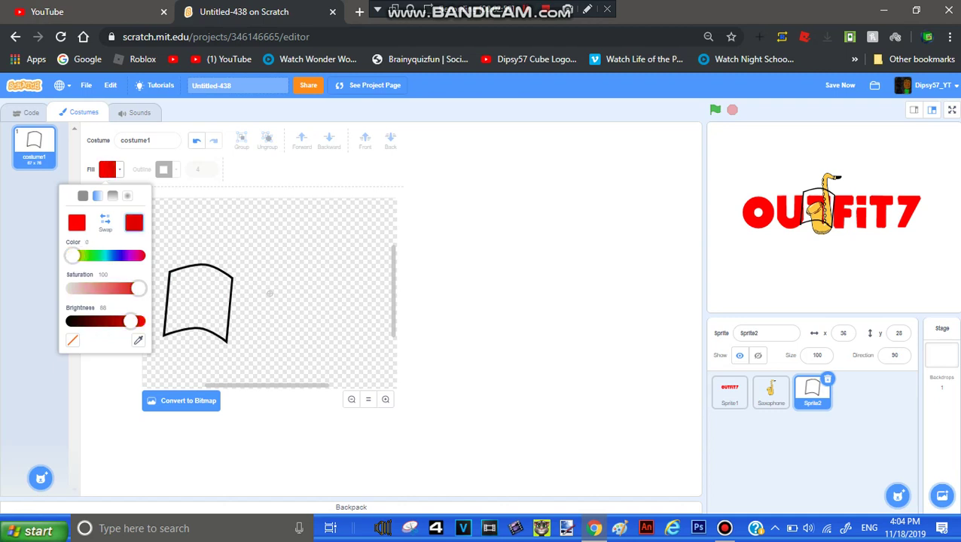
pyautogui.click(199, 304)
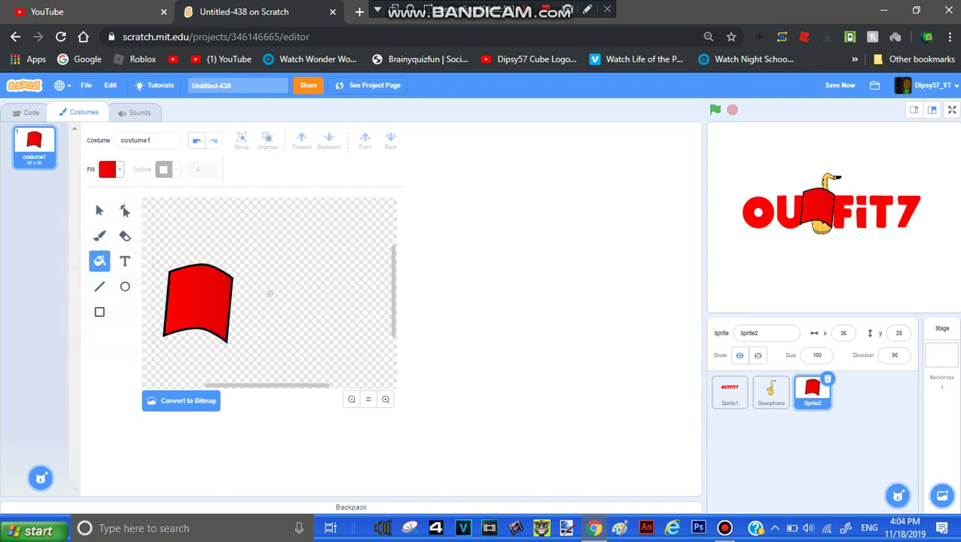
# - Move the red panel to the upper middle of the canvas and remove its outline
pyautogui.click(99, 210)
pyautogui.moveTo(198, 301); pyautogui.dragTo(260, 242)
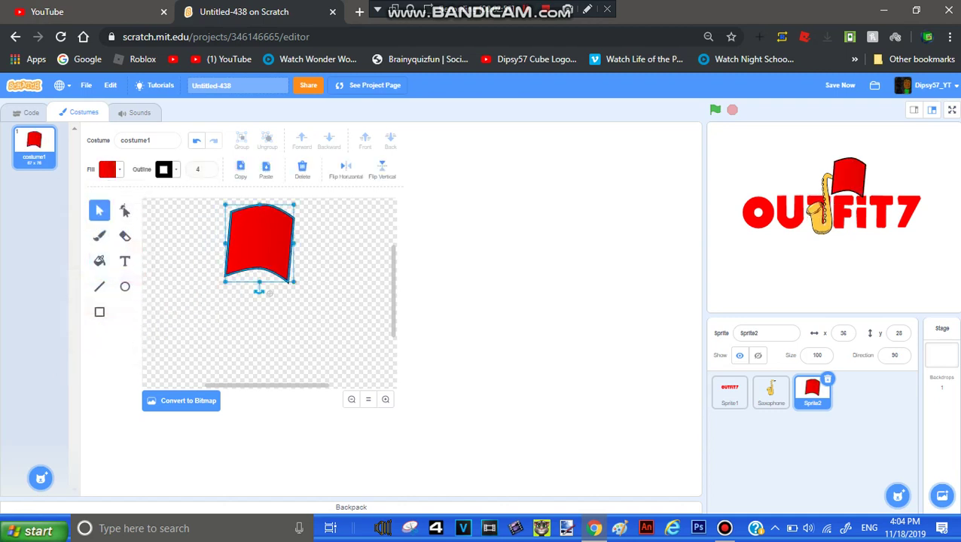
pyautogui.click(163, 169)
pyautogui.click(122, 295)
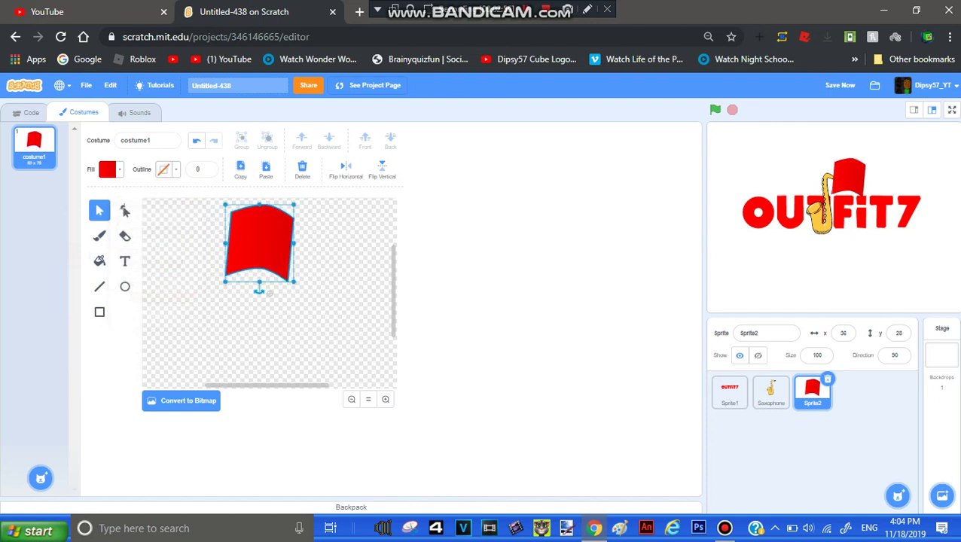
# - Paste a copy of the red panel directly beneath the original and recolour both gradient ends green, with hue 30
pyautogui.click(265, 169)
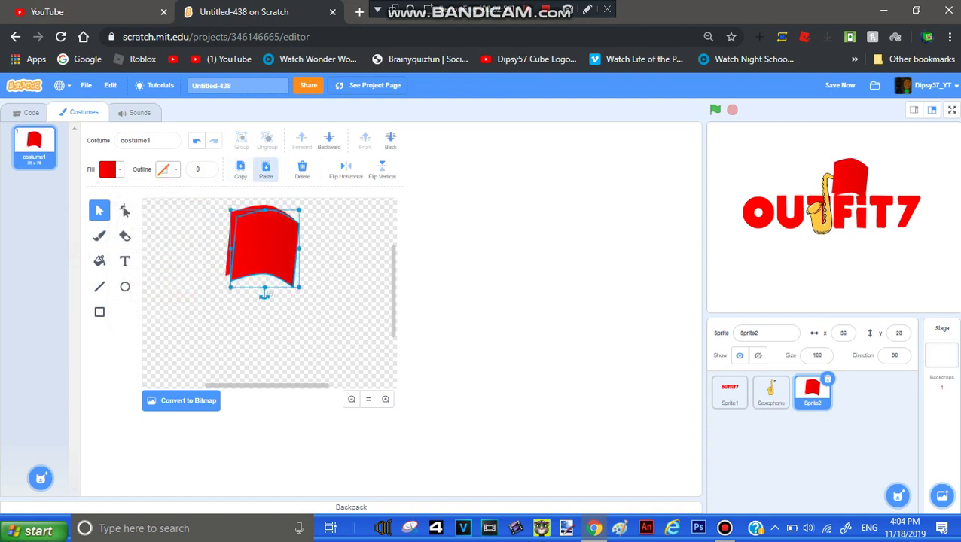
pyautogui.moveTo(264, 248); pyautogui.dragTo(252, 310)
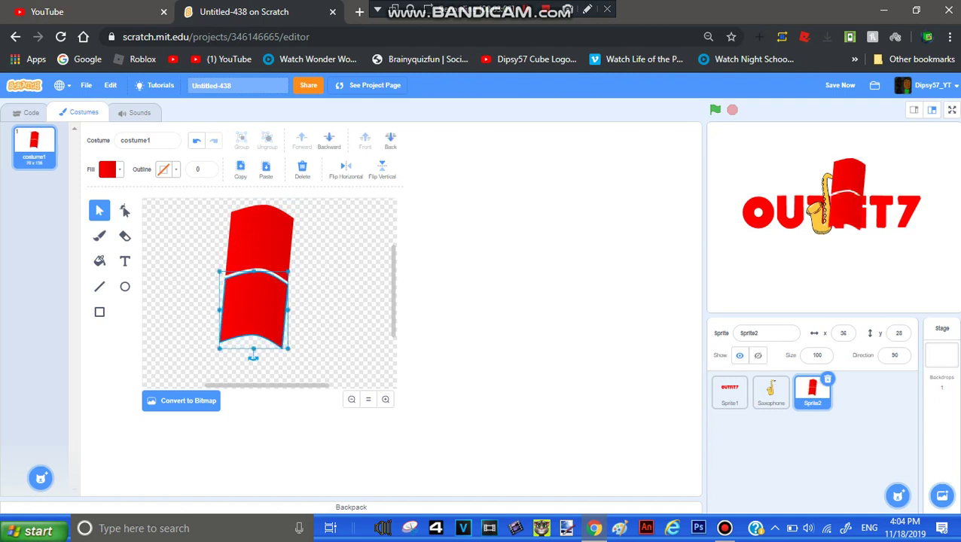
pyautogui.click(107, 170)
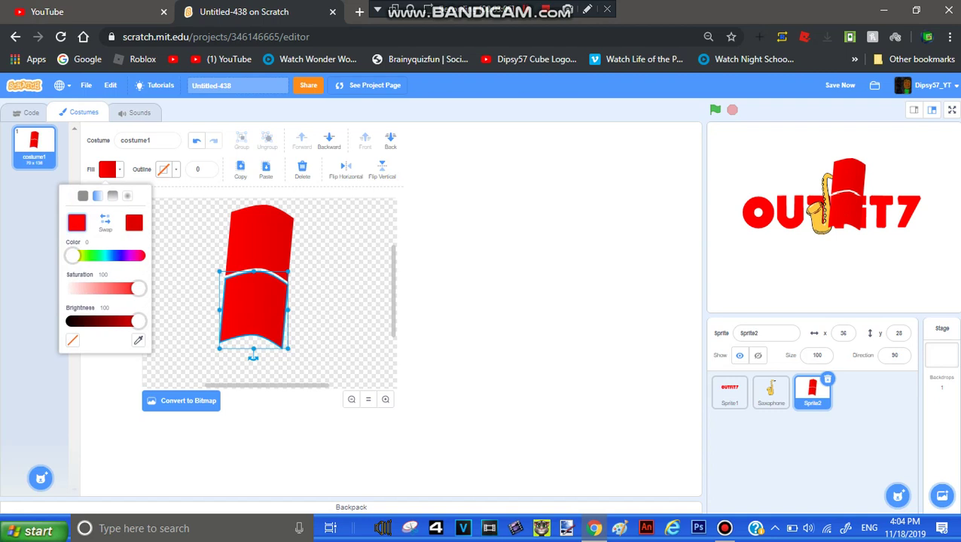
pyautogui.moveTo(72, 255); pyautogui.dragTo(91, 255)
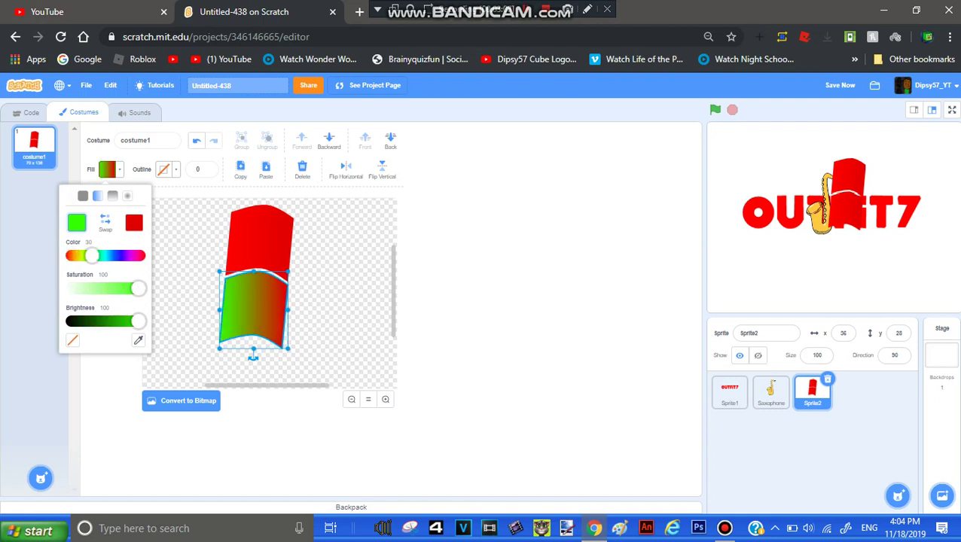
pyautogui.click(134, 223)
pyautogui.click(91, 256)
pyautogui.click(185, 301)
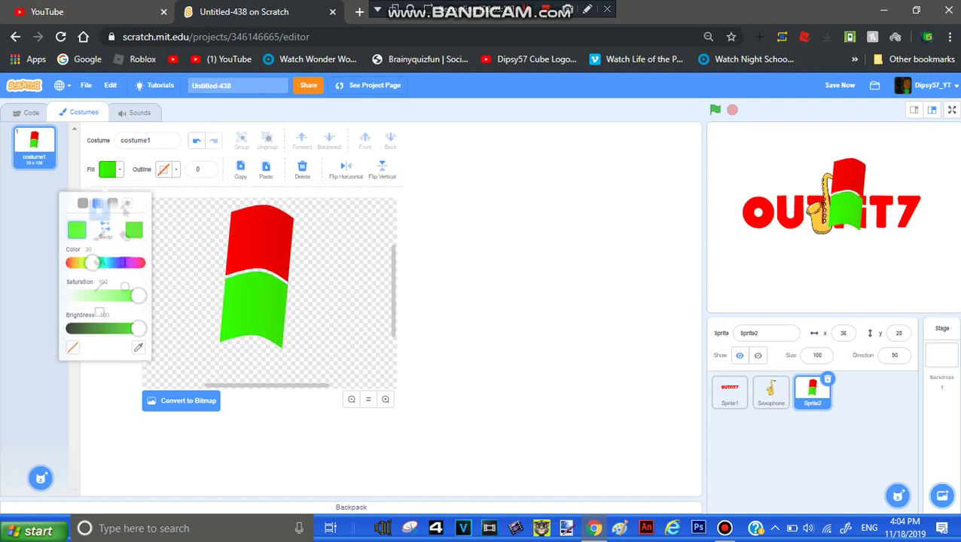
pyautogui.hotkey('ctrl', 'a')
pyautogui.click(241, 169)
pyautogui.click(265, 169)
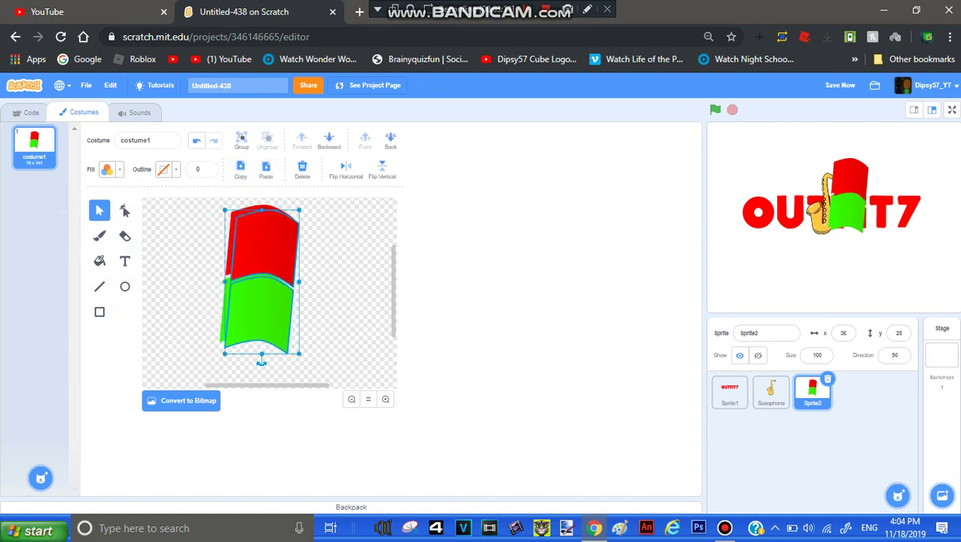
pyautogui.click(197, 141)
# - Recolour the lower panel with a horizontal gradient from blue at hue 59 to a darker blue at hue 65
pyautogui.moveTo(255, 310)
pyautogui.mouseDown()
pyautogui.moveTo(361, 257)
pyautogui.moveTo(330, 251)
pyautogui.moveTo(253, 310)
pyautogui.mouseUp()
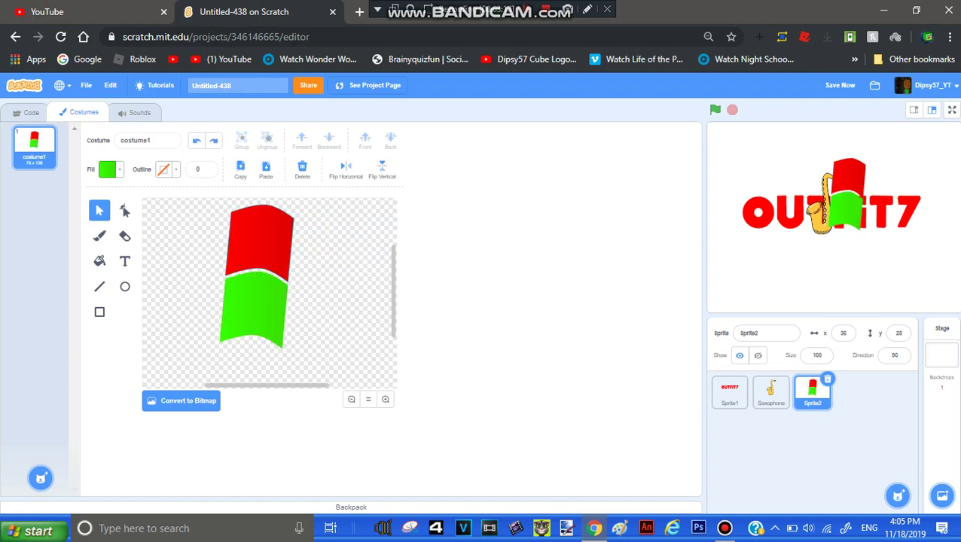
pyautogui.click(107, 169)
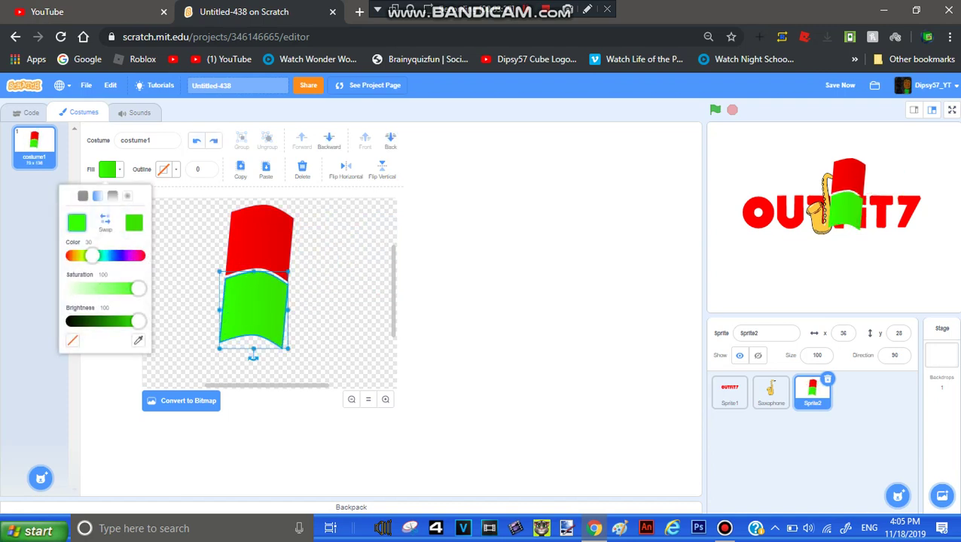
pyautogui.moveTo(92, 256); pyautogui.dragTo(116, 256)
pyautogui.click(134, 223)
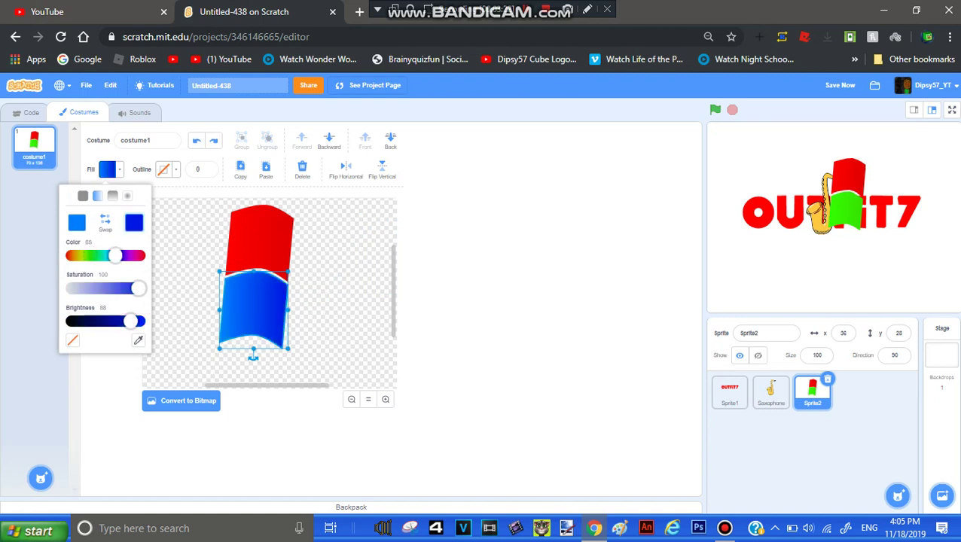
pyautogui.click(186, 293)
# - Duplicate both panels, flip the copy horizontally and vertically, and fit it against the right side of the originals as a four-panel flag
pyautogui.click(253, 311)
pyautogui.hotkey('ctrl', 'a')
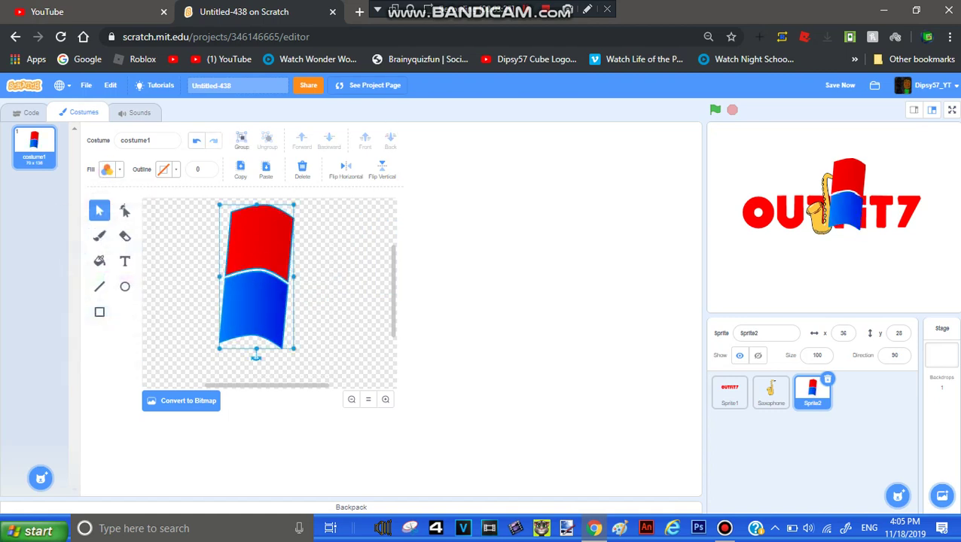
pyautogui.hotkey('ctrl', 'v')
pyautogui.click(346, 169)
pyautogui.click(382, 170)
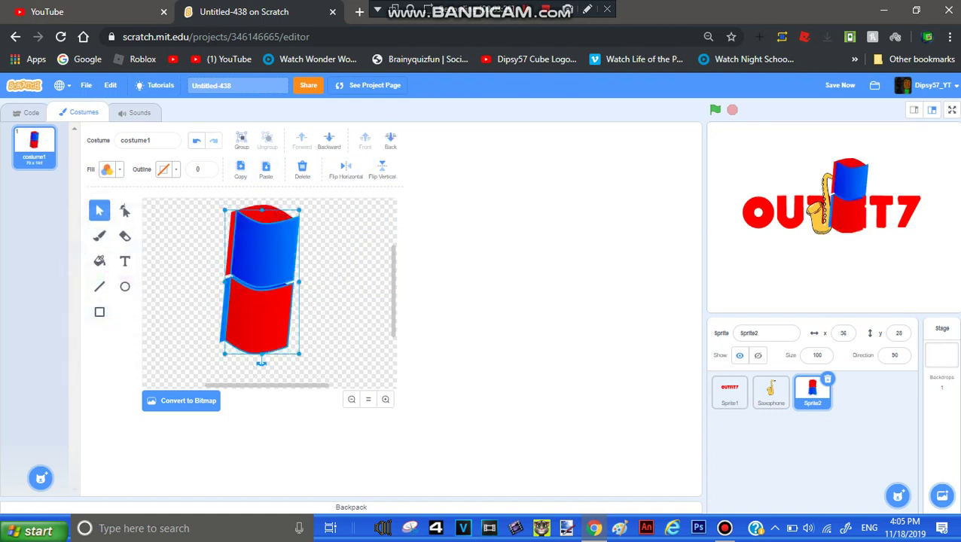
pyautogui.moveTo(267, 264); pyautogui.dragTo(328, 274)
pyautogui.click(378, 316)
# - Recolour the flag's upper-right blue panel with a green gradient at hue 36
pyautogui.click(327, 263)
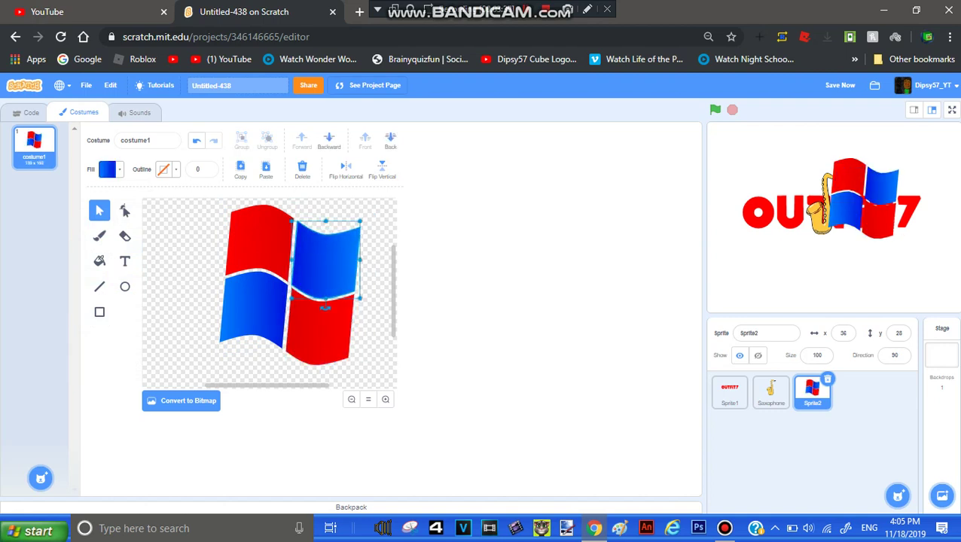
pyautogui.click(110, 170)
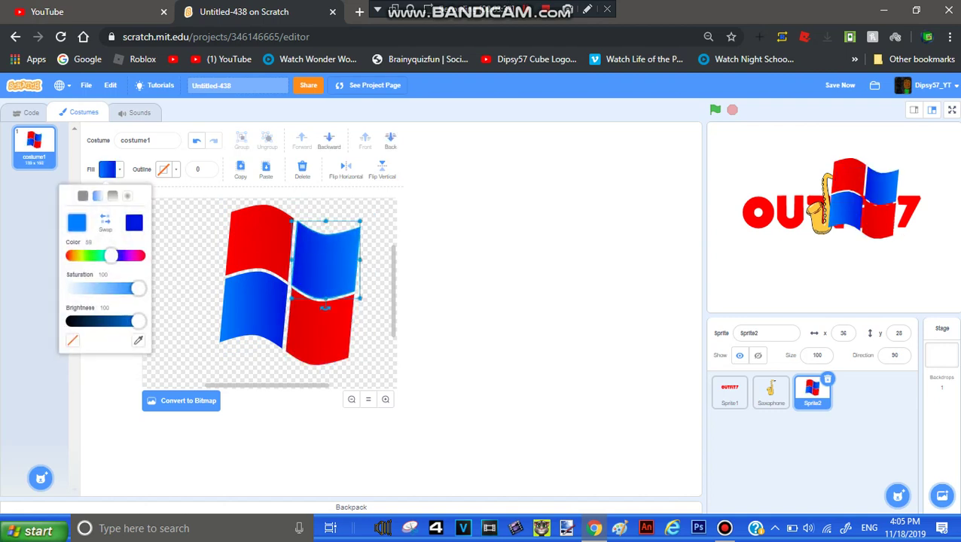
pyautogui.moveTo(111, 255); pyautogui.dragTo(97, 255)
pyautogui.click(134, 223)
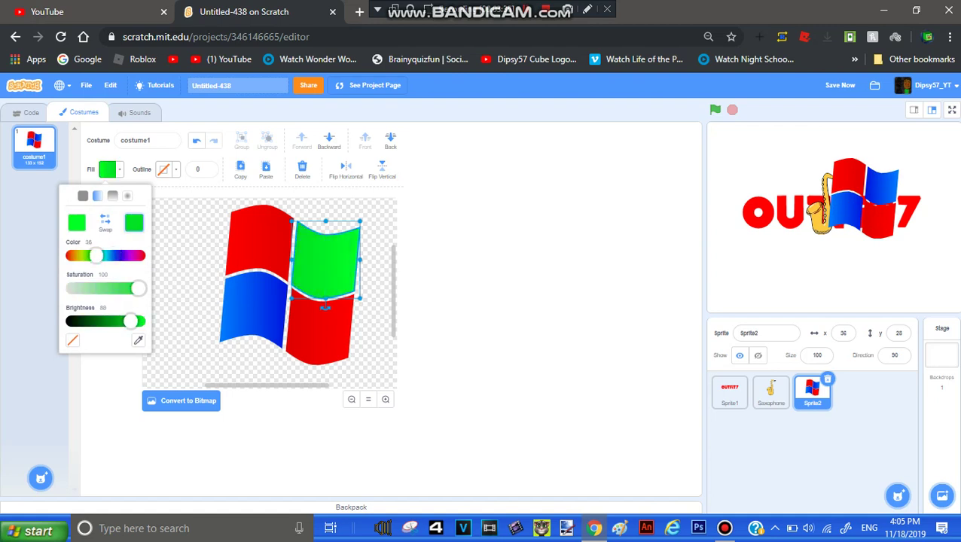
pyautogui.click(106, 221)
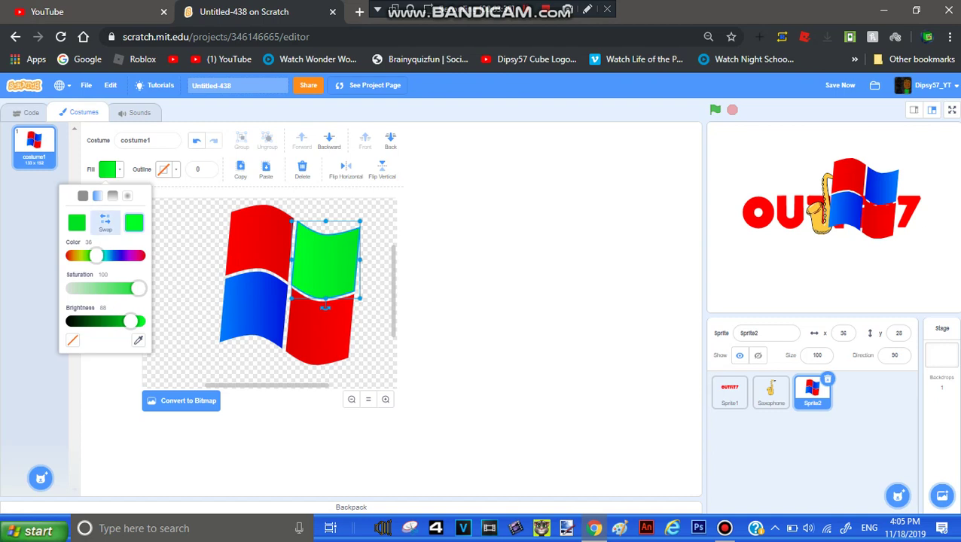
pyautogui.click(105, 222)
# - Recolour both gradient ends of the flag's lower-right red panel yellow, with the brighter end at hue 16
pyautogui.click(325, 307)
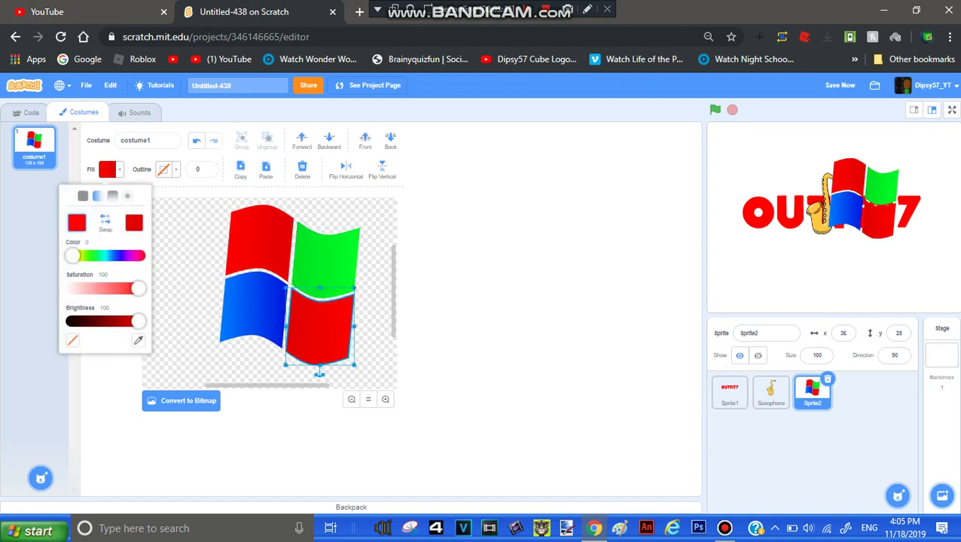
pyautogui.moveTo(72, 255); pyautogui.dragTo(82, 256)
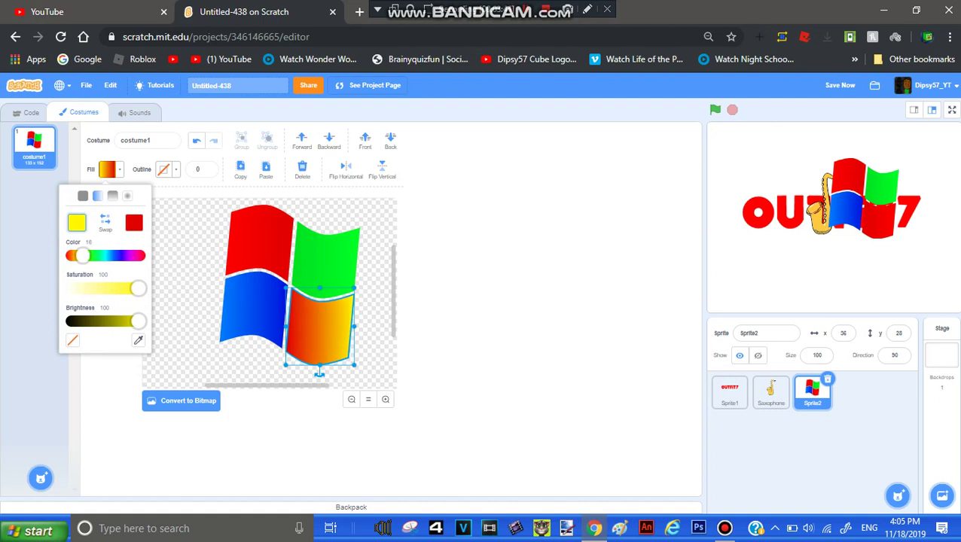
pyautogui.click(134, 223)
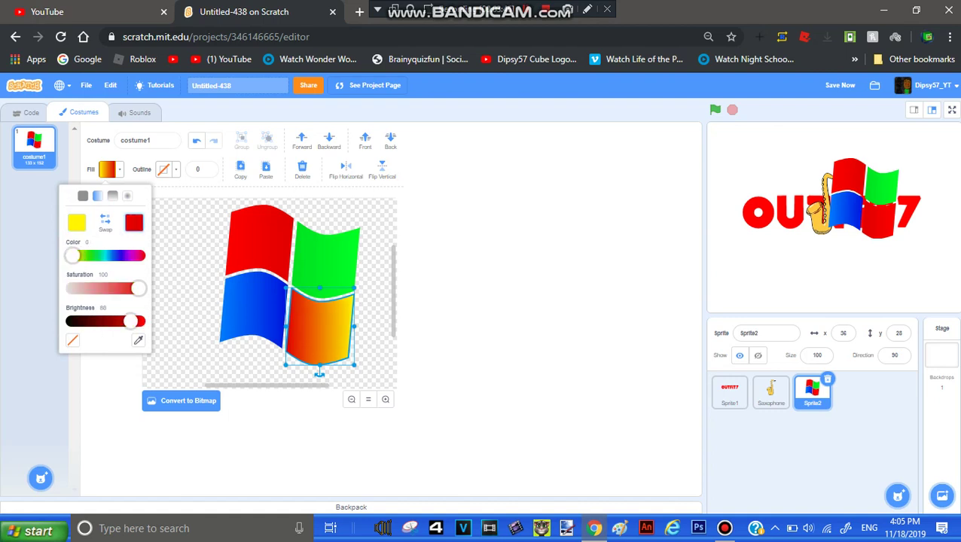
pyautogui.moveTo(73, 256); pyautogui.dragTo(85, 256)
pyautogui.click(325, 260)
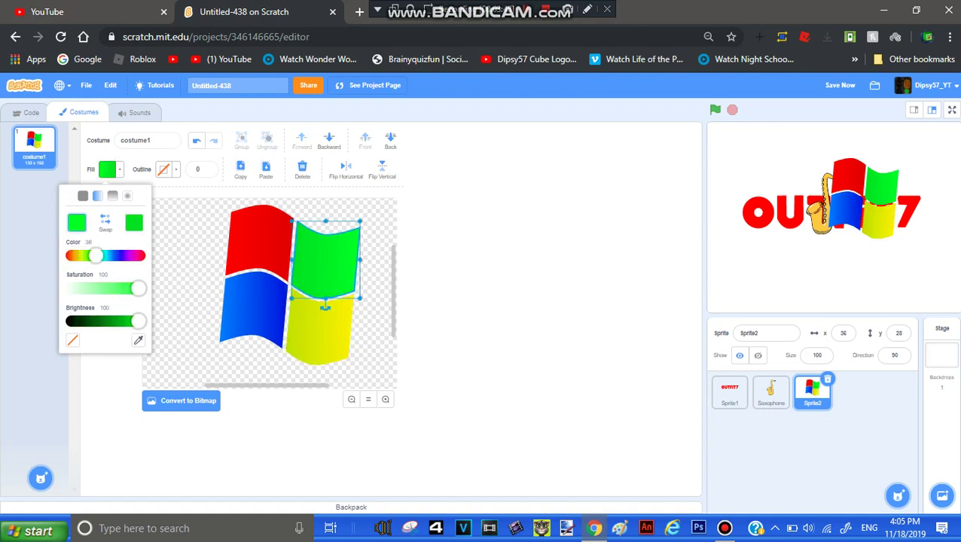
# - Select all four flag panels and move them together slightly up and left on the canvas
pyautogui.click(351, 399)
pyautogui.click(227, 254)
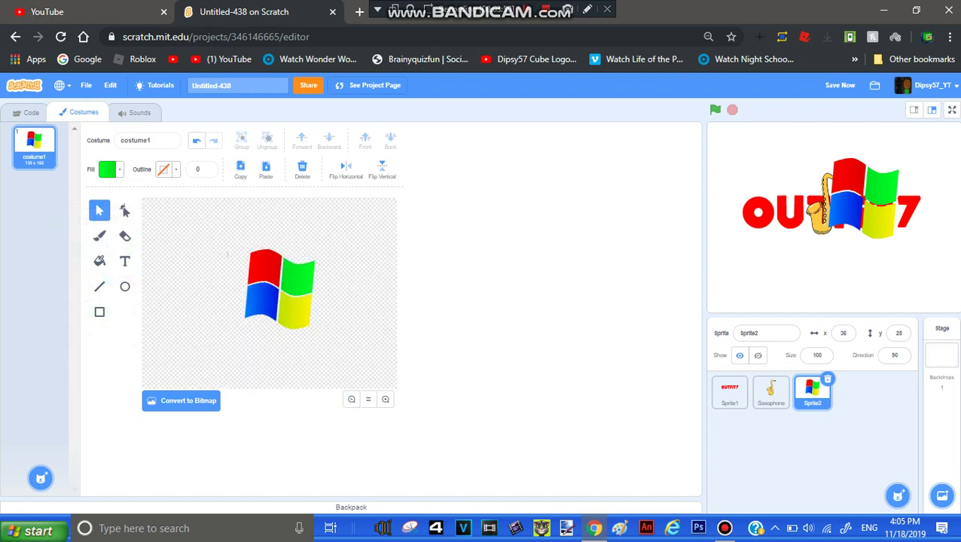
pyautogui.moveTo(227, 256); pyautogui.dragTo(275, 273)
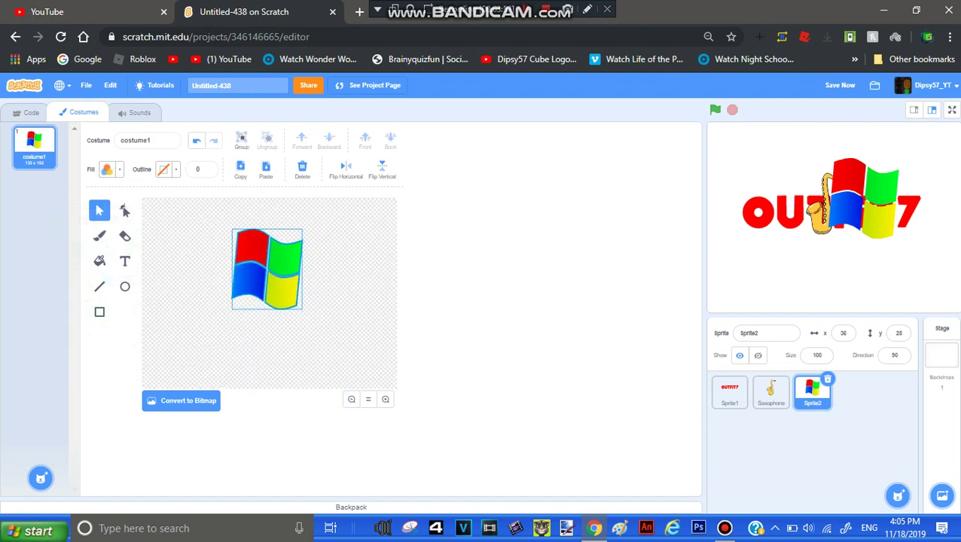
pyautogui.click(325, 283)
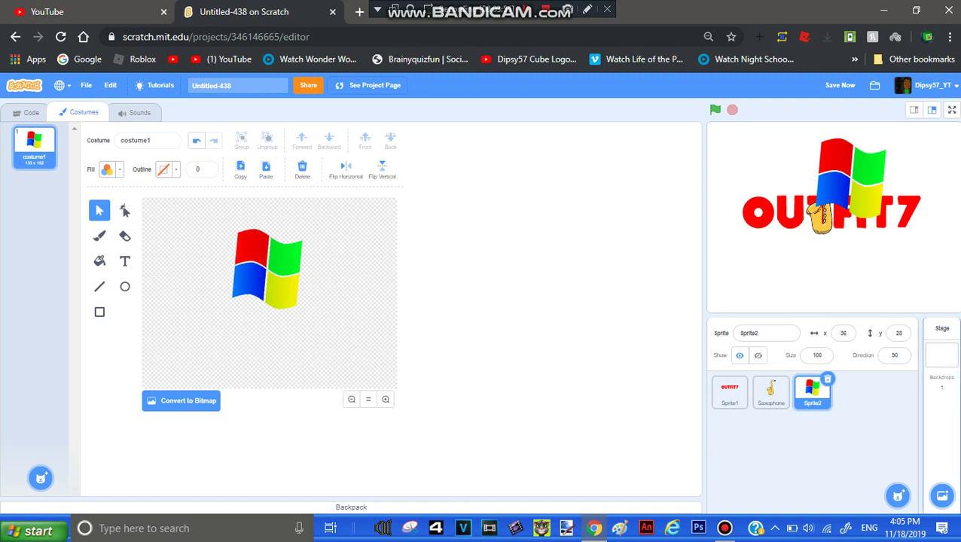
# - Draw a wide, low purple rectangle without an outline just beneath the flag and nudge it to centre it there
pyautogui.click(99, 311)
pyautogui.moveTo(201, 312)
pyautogui.mouseDown()
pyautogui.moveTo(328, 348)
pyautogui.moveTo(325, 334)
pyautogui.mouseUp()
pyautogui.moveTo(314, 327)
pyautogui.mouseDown()
pyautogui.moveTo(330, 335)
pyautogui.moveTo(319, 329)
pyautogui.mouseUp()
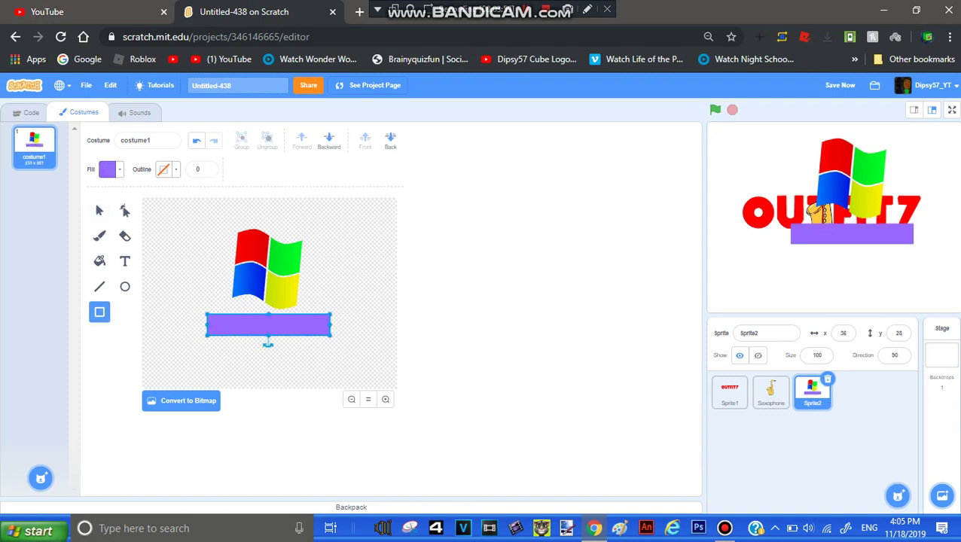
# - Remove the purple rectangle's fill and give it a black outline with a width of 12
pyautogui.click(108, 170)
pyautogui.click(72, 292)
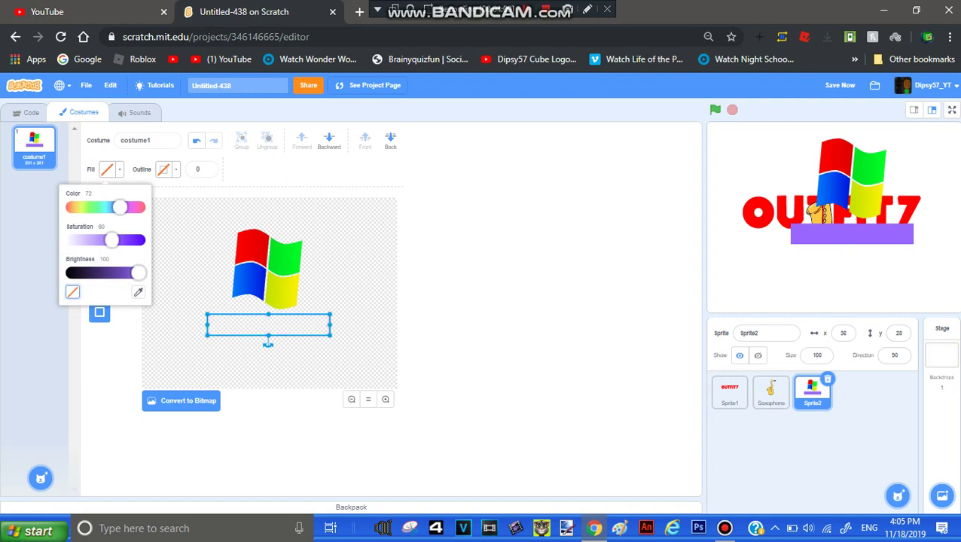
pyautogui.click(208, 166)
pyautogui.click(208, 167)
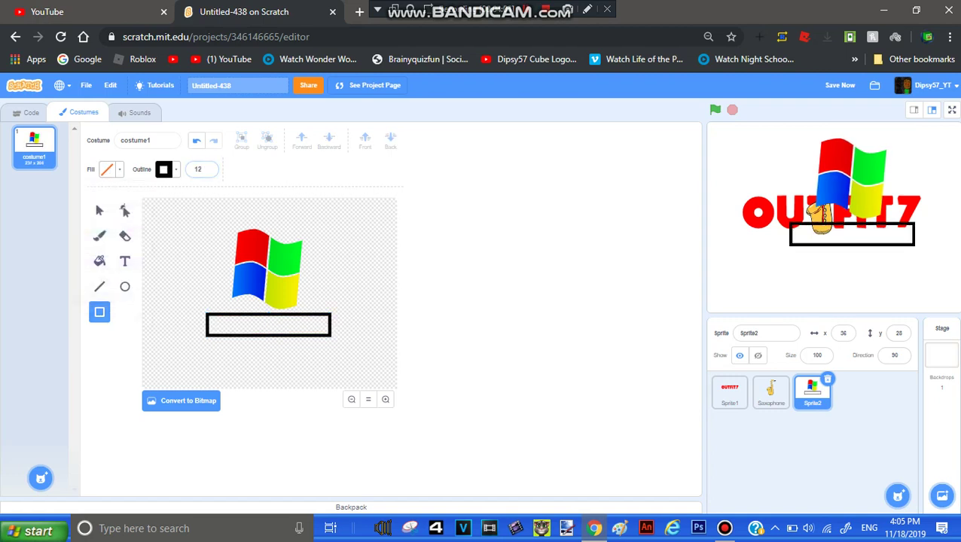
# - Recolour the rectangle's outline white, with saturation 0 and brightness 100
pyautogui.click(385, 399)
pyautogui.click(384, 399)
pyautogui.click(350, 399)
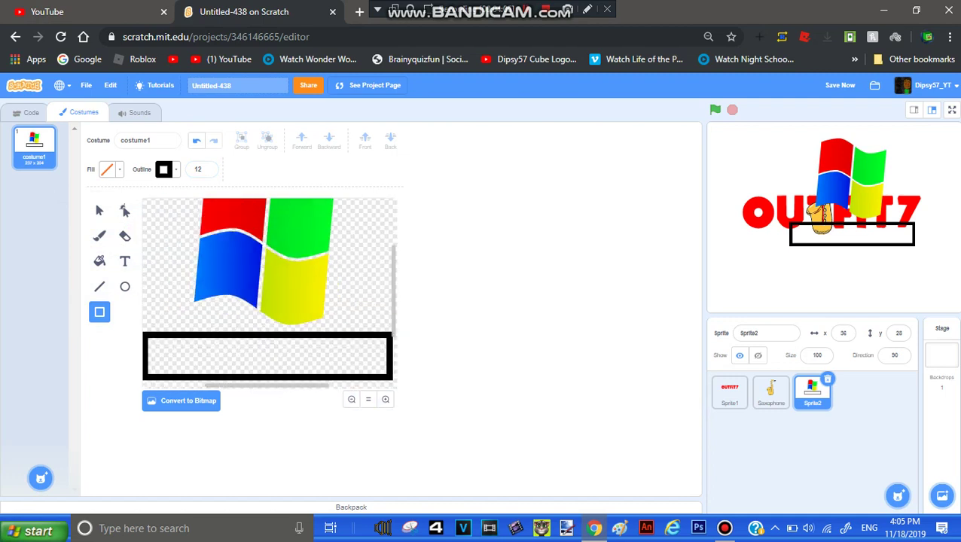
pyautogui.moveTo(159, 331); pyautogui.dragTo(174, 380)
pyautogui.press('Delete')
pyautogui.click(99, 210)
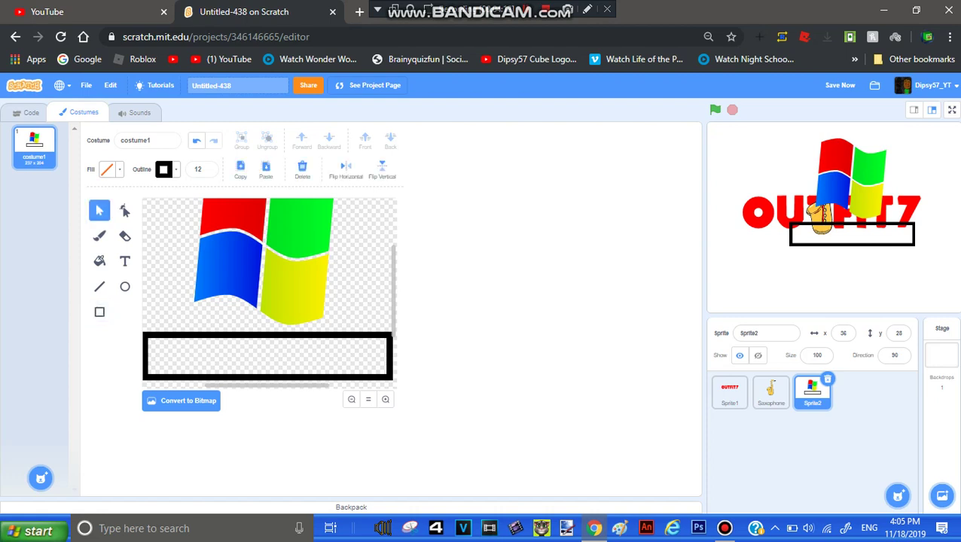
pyautogui.click(266, 375)
pyautogui.click(166, 169)
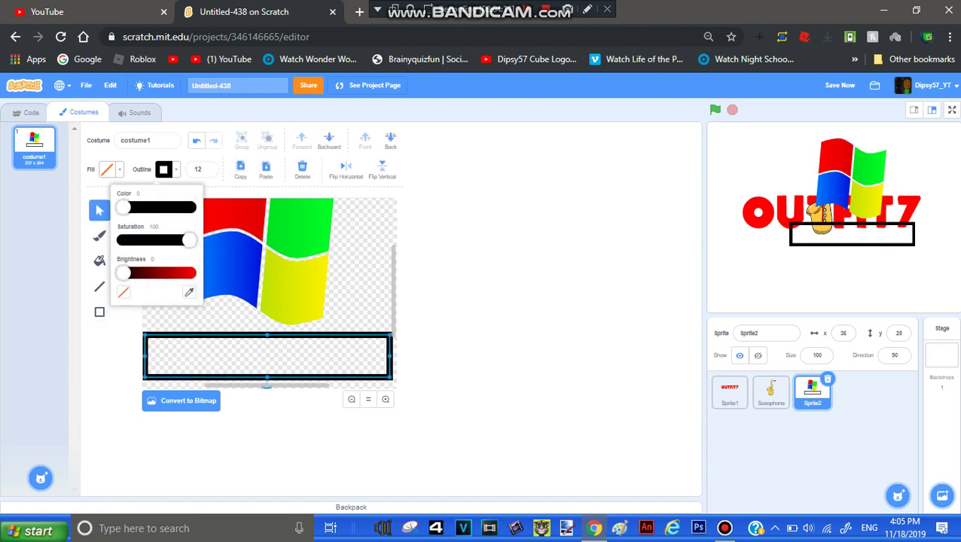
pyautogui.moveTo(189, 240); pyautogui.dragTo(189, 273)
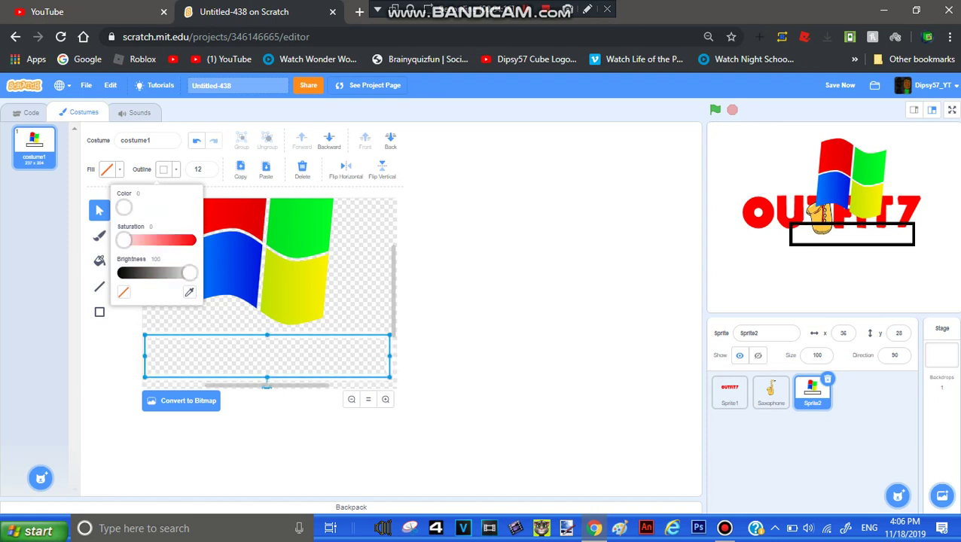
# - Convert the stage backdrop to bitmap and fill it entirely with solid black
pyautogui.click(941, 355)
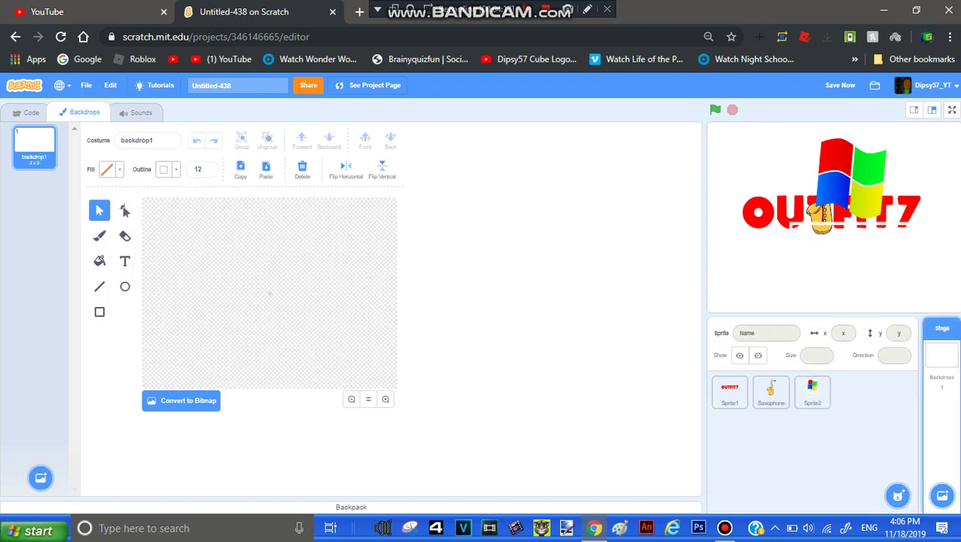
pyautogui.click(181, 401)
pyautogui.click(125, 253)
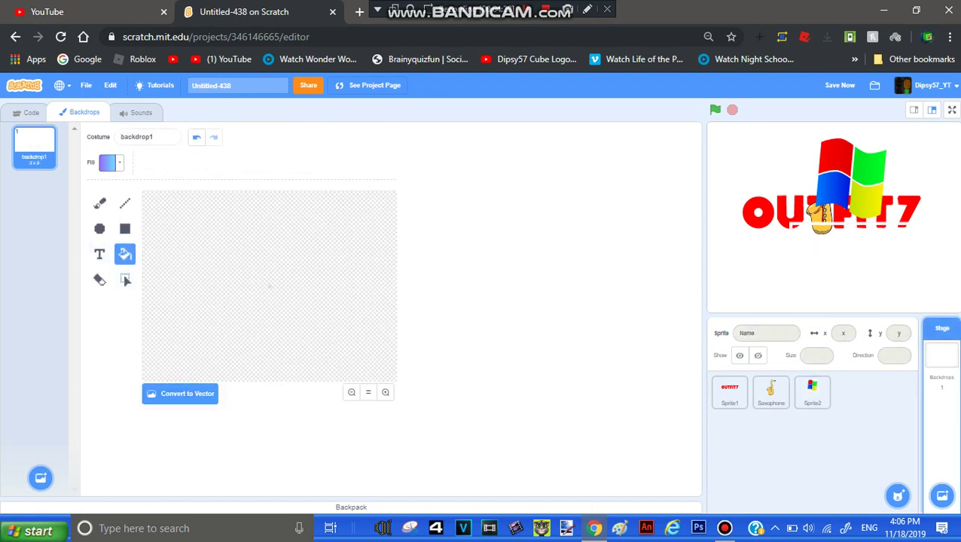
pyautogui.click(111, 163)
pyautogui.moveTo(138, 315); pyautogui.dragTo(72, 314)
pyautogui.click(83, 190)
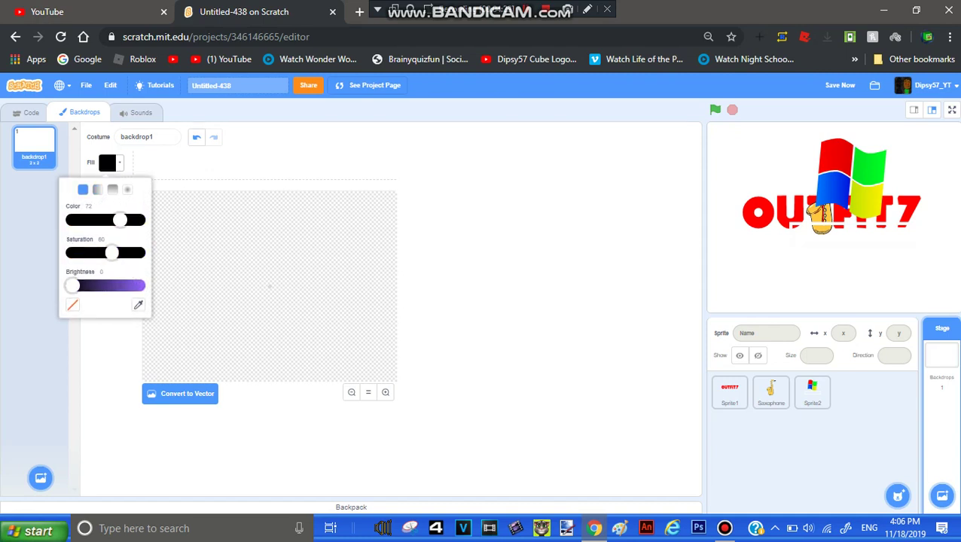
pyautogui.click(269, 286)
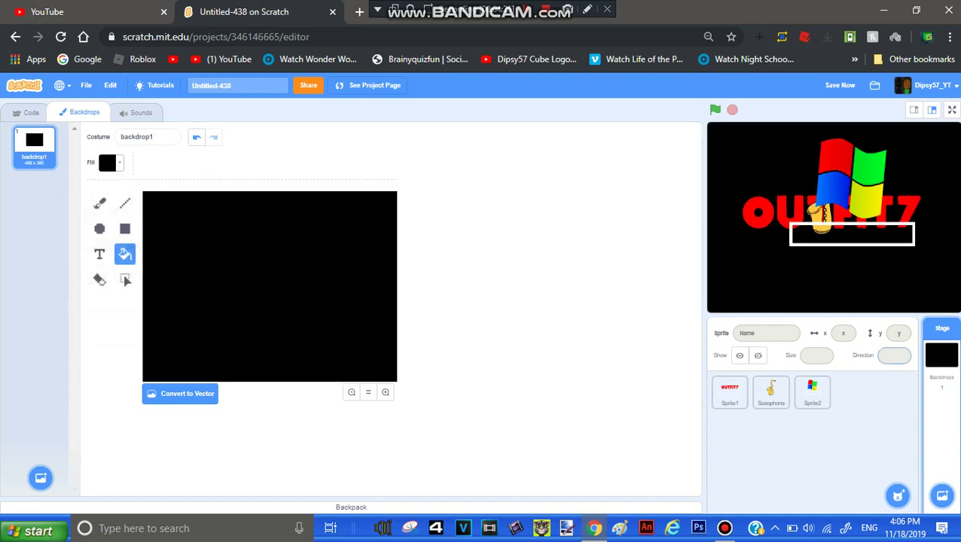
# - Delete the saxophone sprite and hide the OUTFIT7 logo sprite on the stage
pyautogui.click(770, 390)
pyautogui.click(786, 379)
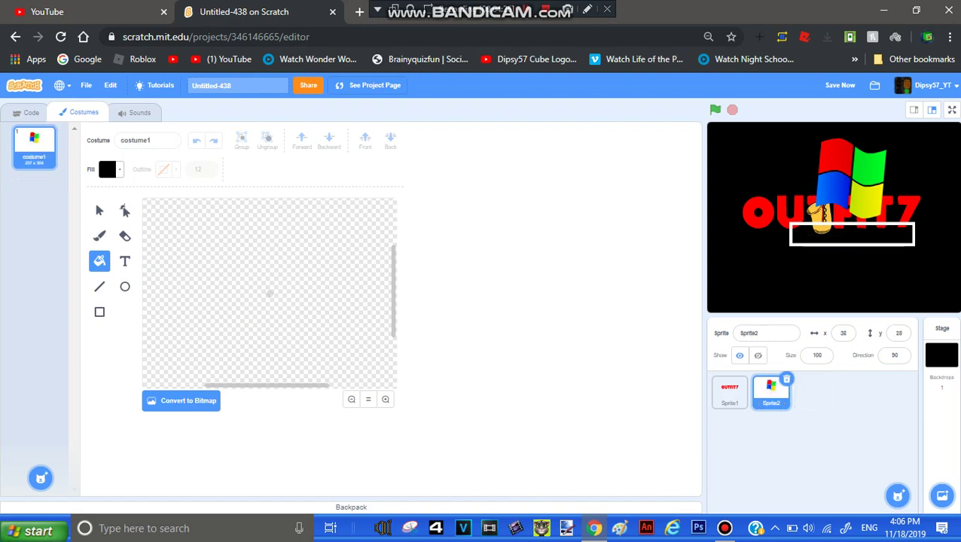
pyautogui.click(757, 356)
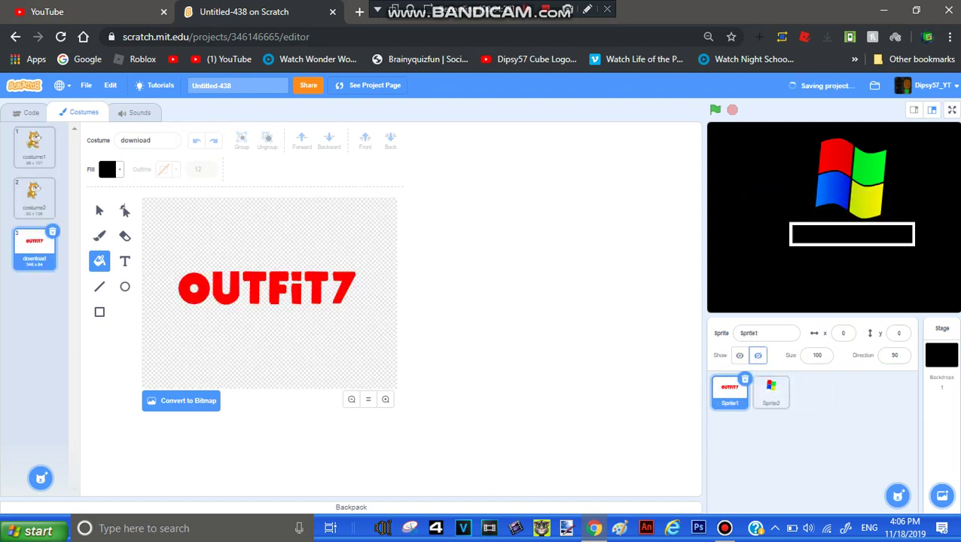
pyautogui.moveTo(851, 181); pyautogui.dragTo(825, 210)
pyautogui.click(786, 378)
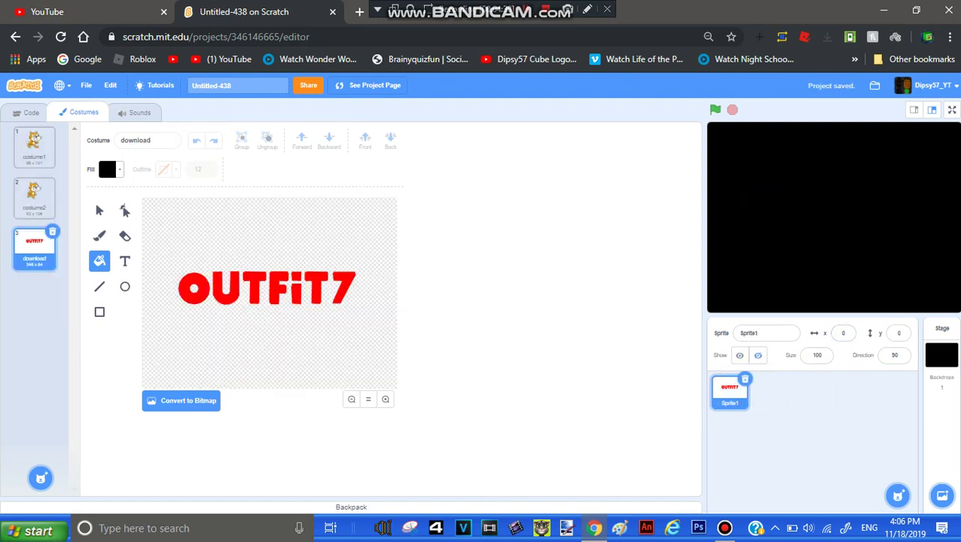
pyautogui.click(109, 85)
pyautogui.click(128, 103)
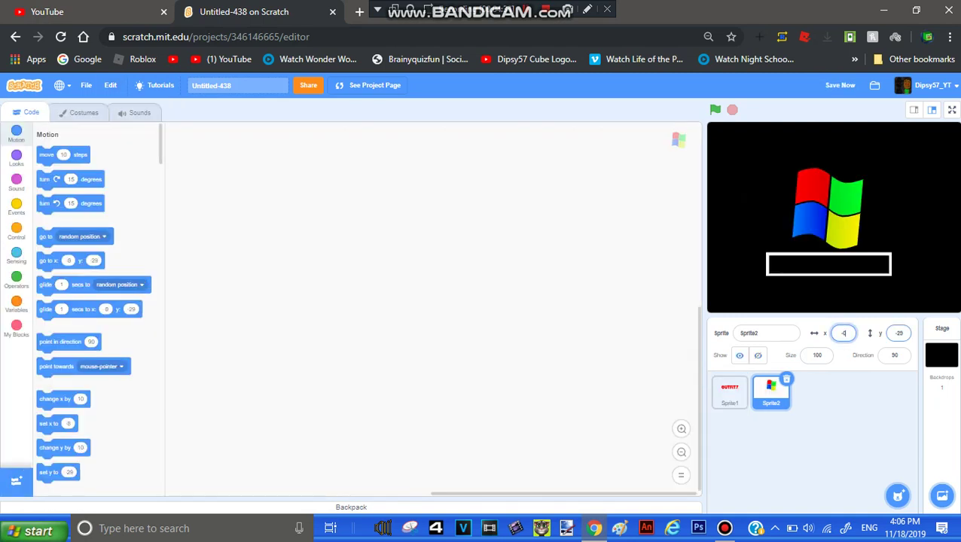
# - Centre the flag sprite on the stage at x 0 and y 0
pyautogui.doubleClick(899, 333)
pyautogui.write('00')
pyautogui.press('Return')
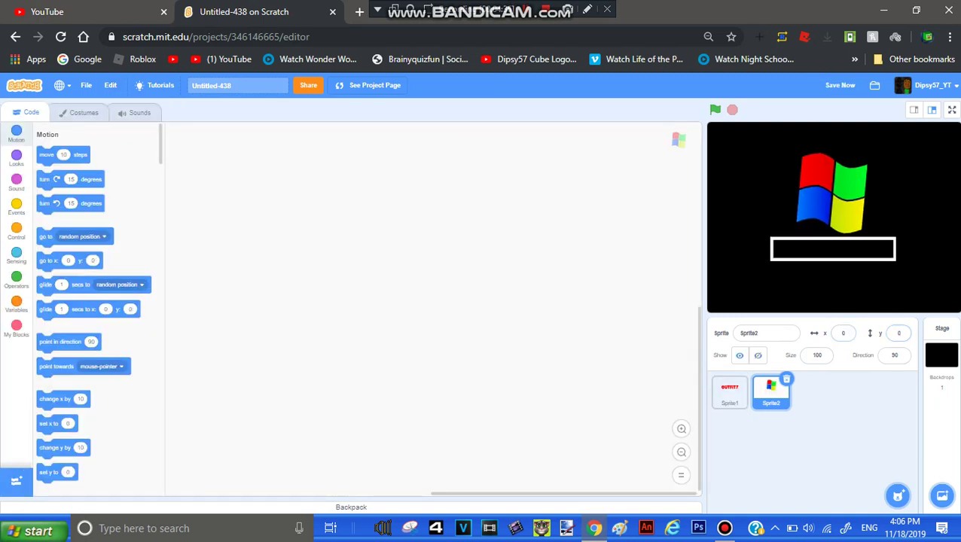
# - Create a new blank sprite for painting and look through the saved items in the backpack
pyautogui.click(351, 507)
pyautogui.moveTo(897, 495)
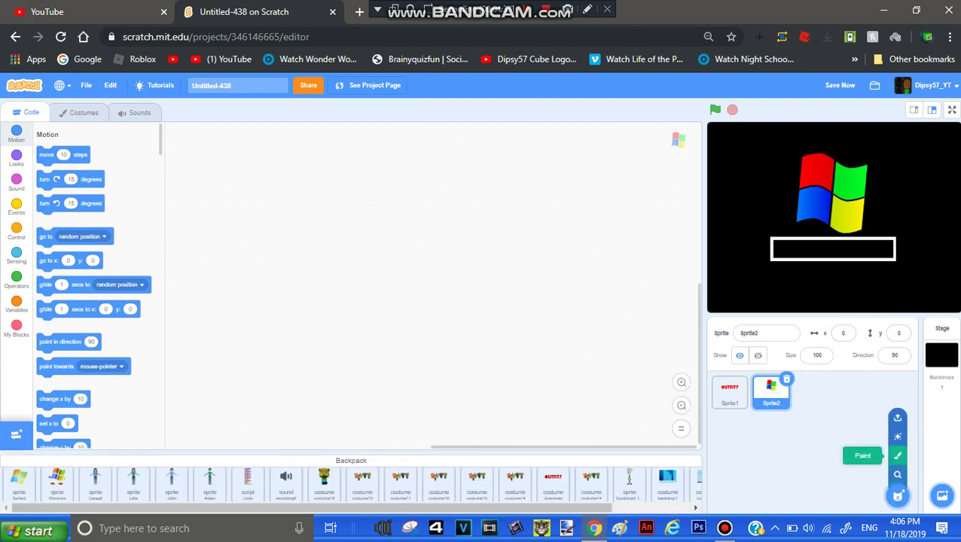
pyautogui.click(898, 455)
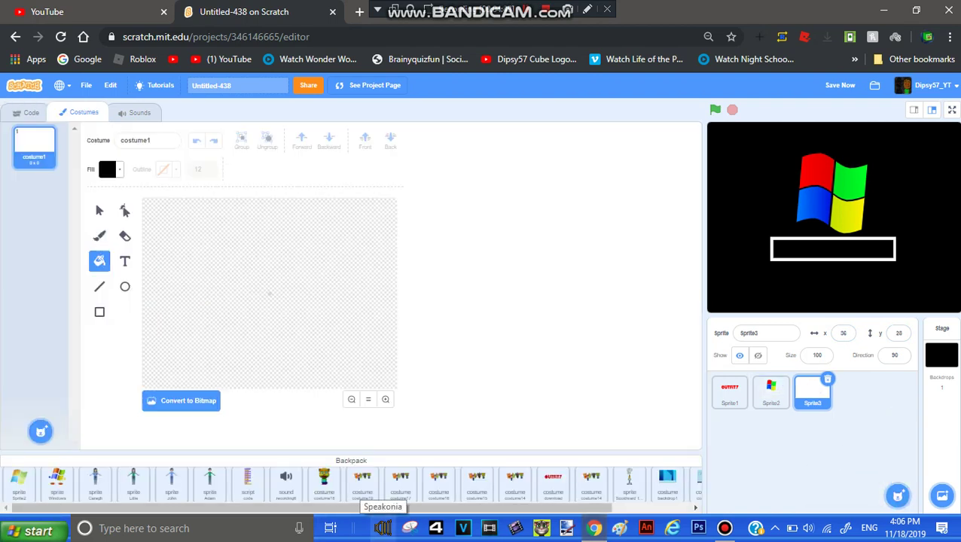
pyautogui.moveTo(57, 481)
pyautogui.mouseDown()
pyautogui.moveTo(143, 423)
pyautogui.moveTo(110, 429)
pyautogui.moveTo(62, 477)
pyautogui.mouseUp()
pyautogui.click(68, 461)
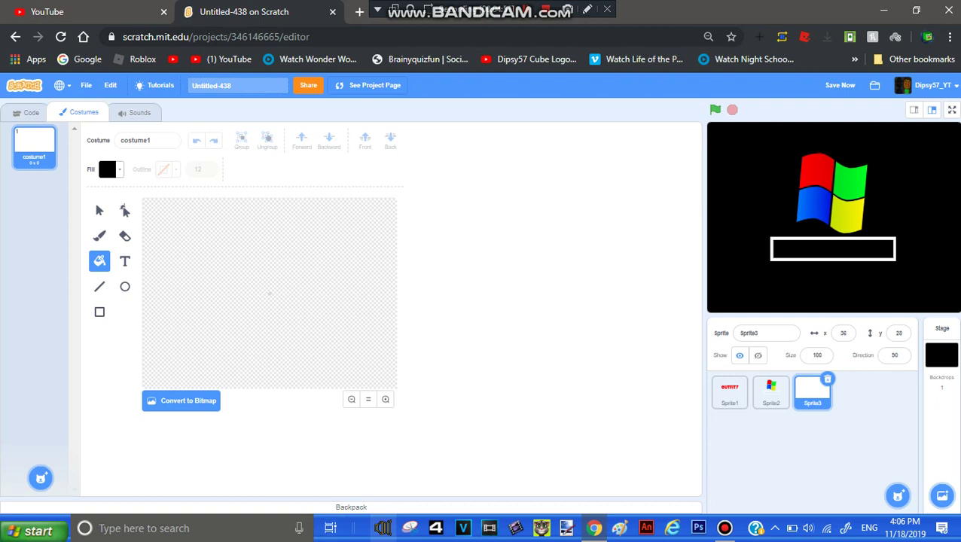
# - Draw a small, tall black rectangle with a black outline of width 12 left of the canvas centre
pyautogui.click(99, 286)
pyautogui.click(99, 312)
pyautogui.moveTo(219, 293); pyautogui.dragTo(229, 310)
pyautogui.click(386, 399)
pyautogui.click(386, 399)
pyautogui.click(316, 338)
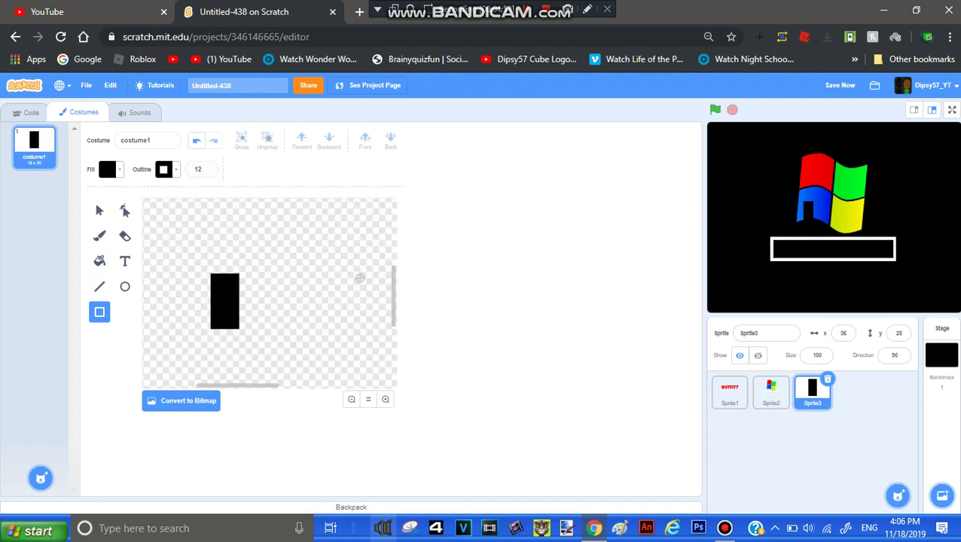
# - Recolour the rectangle's outline and fill the same pure blue, at hue 67, saturation 100 and brightness 100
pyautogui.click(100, 211)
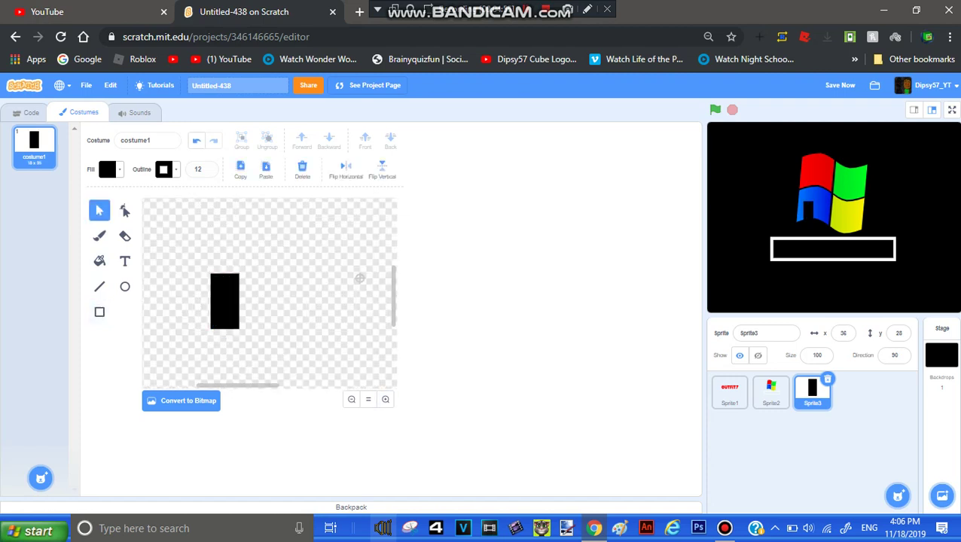
pyautogui.click(225, 302)
pyautogui.click(166, 170)
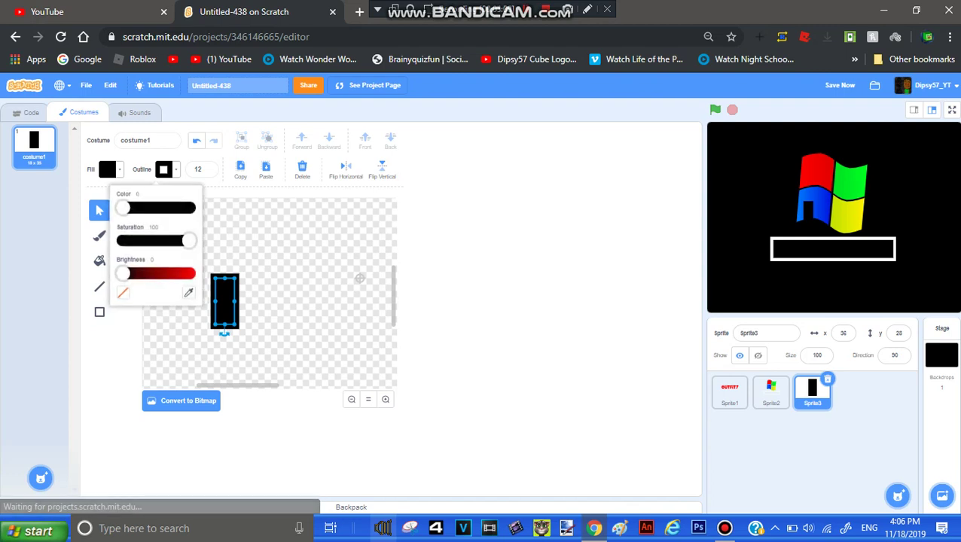
pyautogui.moveTo(124, 272); pyautogui.dragTo(191, 273)
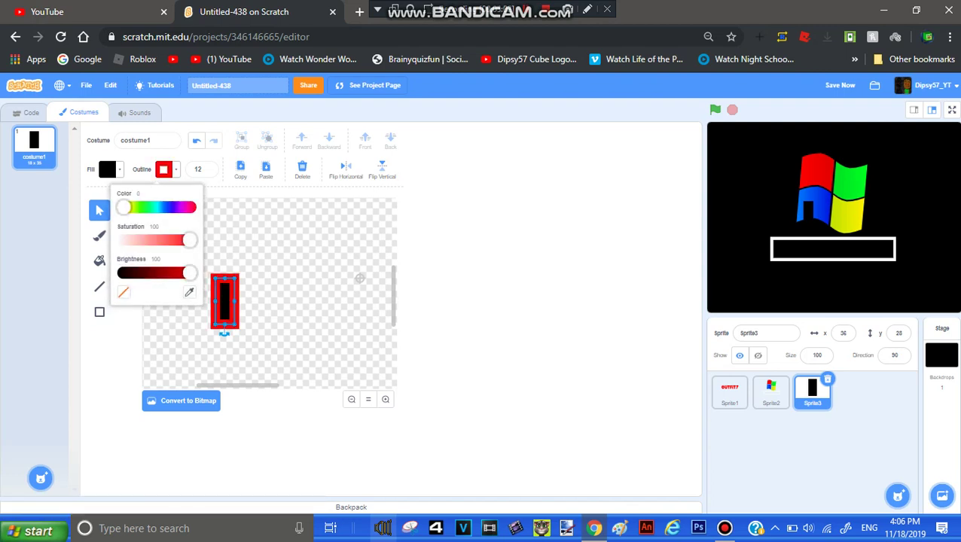
pyautogui.moveTo(123, 207); pyautogui.dragTo(167, 207)
pyautogui.click(107, 169)
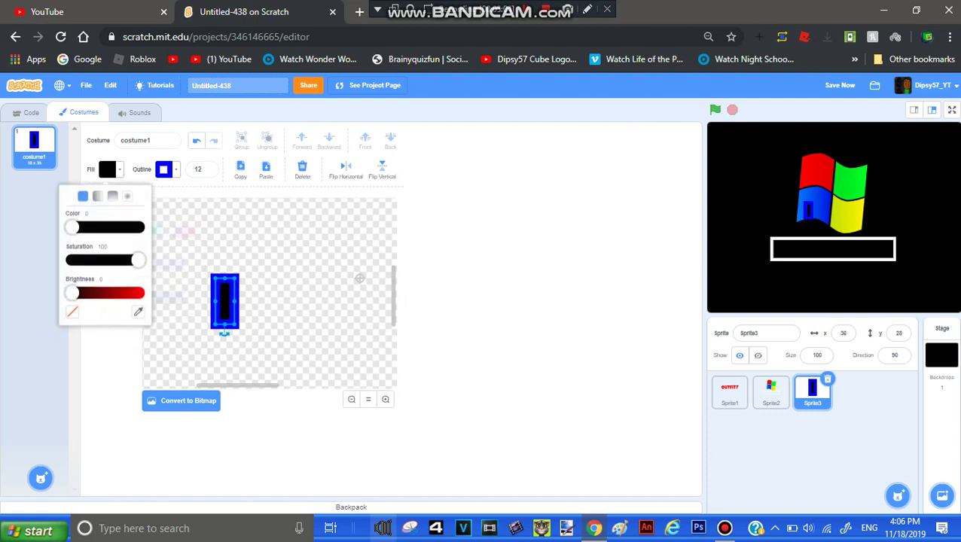
pyautogui.click(138, 311)
pyautogui.click(237, 327)
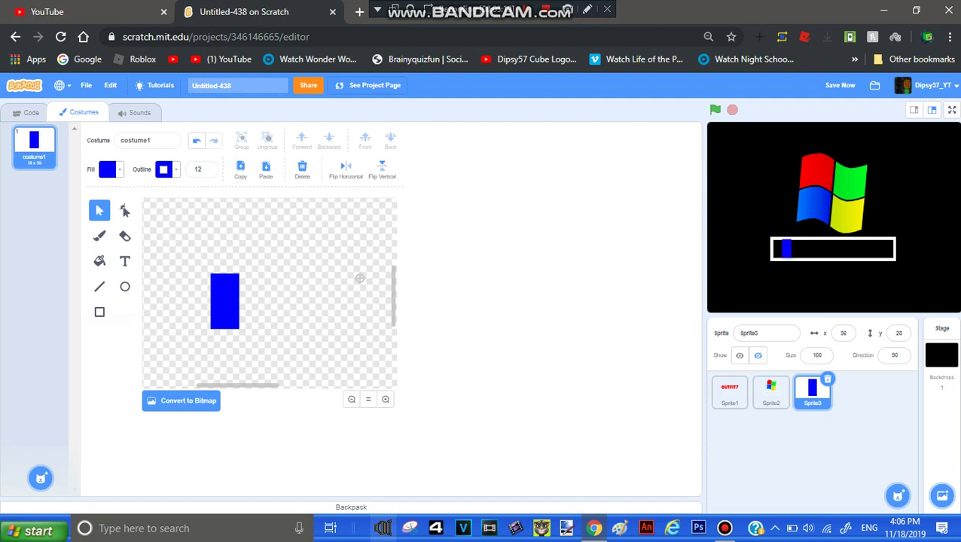
# - Move the blue rectangle near the canvas centre and paste a copy beside it with a narrow gap
pyautogui.moveTo(225, 302); pyautogui.dragTo(368, 280)
pyautogui.hotkey('ctrl', 'v')
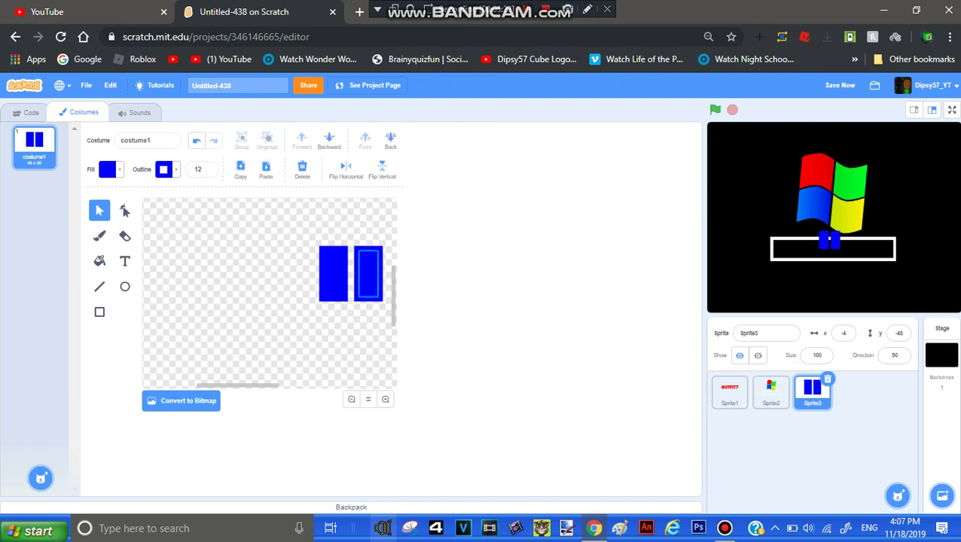
pyautogui.click(293, 324)
pyautogui.hscroll(1, 293, 323)
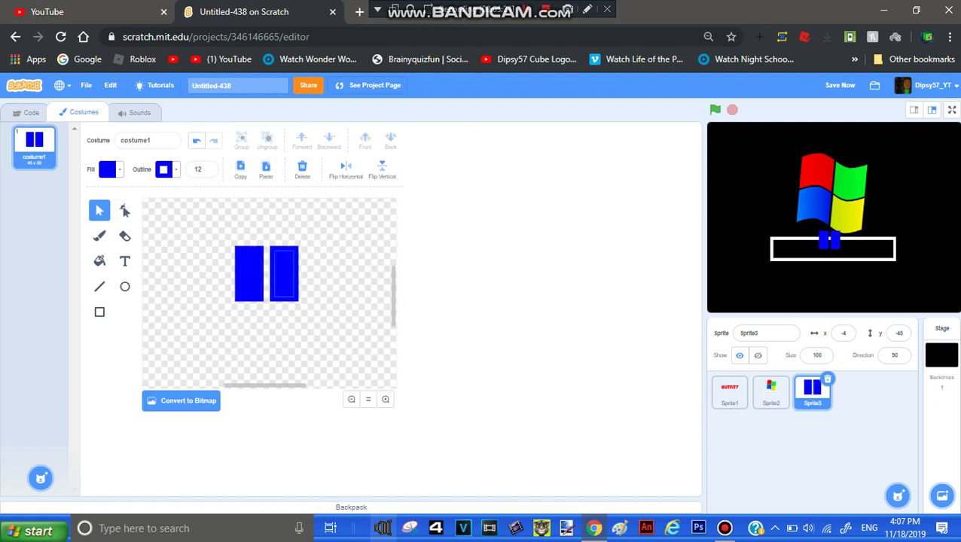
# - Paste a third blue rectangle and align it to the right of the pair with the same narrow gap
pyautogui.click(285, 276)
pyautogui.click(266, 168)
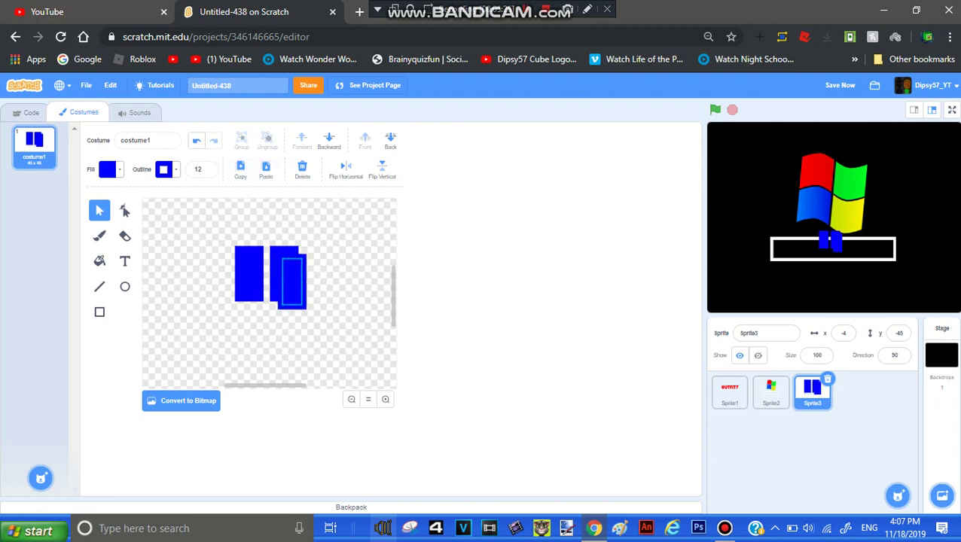
pyautogui.moveTo(290, 274); pyautogui.dragTo(320, 274)
pyautogui.click(320, 327)
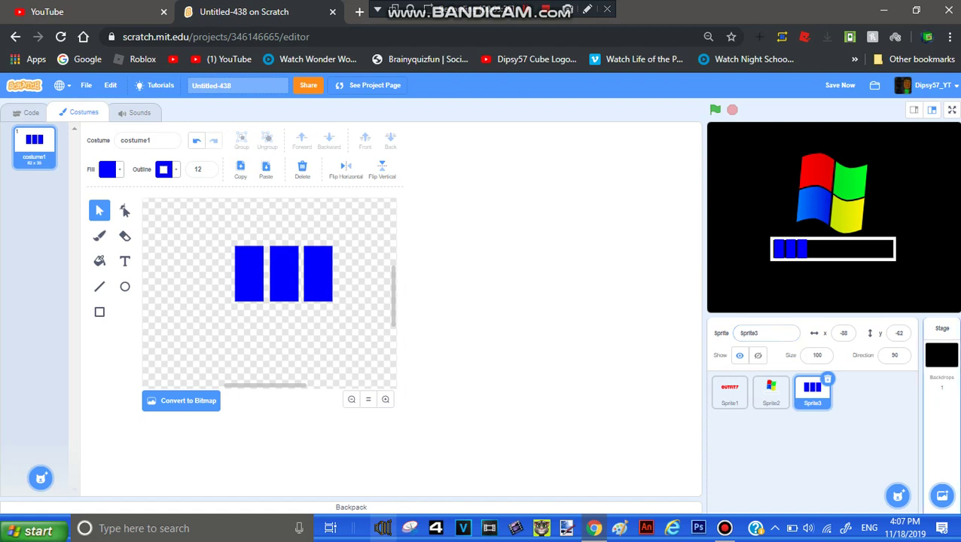
# - Create another painted sprite containing a solid black upright rectangle without an outline, and nudge it slightly up to the canvas centre
pyautogui.moveTo(897, 495)
pyautogui.click(898, 456)
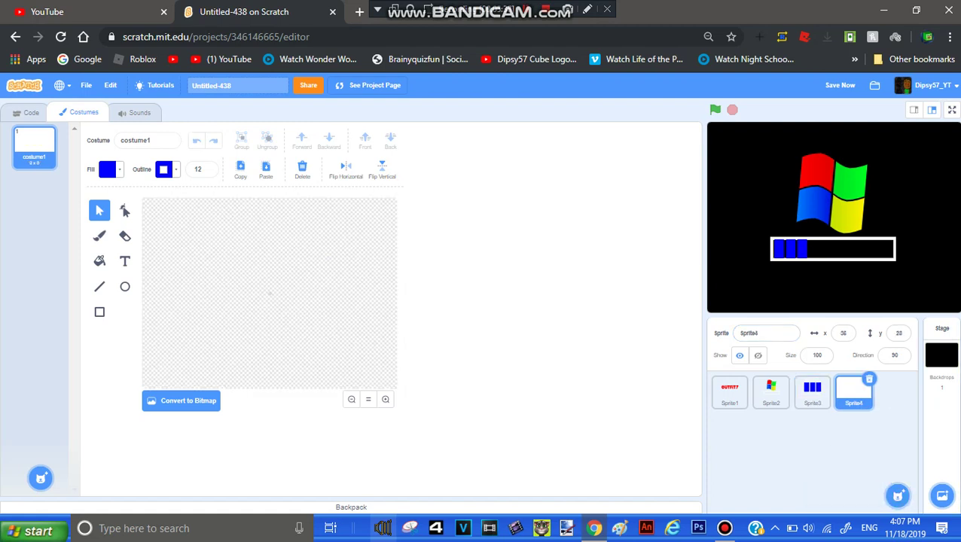
pyautogui.click(100, 312)
pyautogui.click(166, 169)
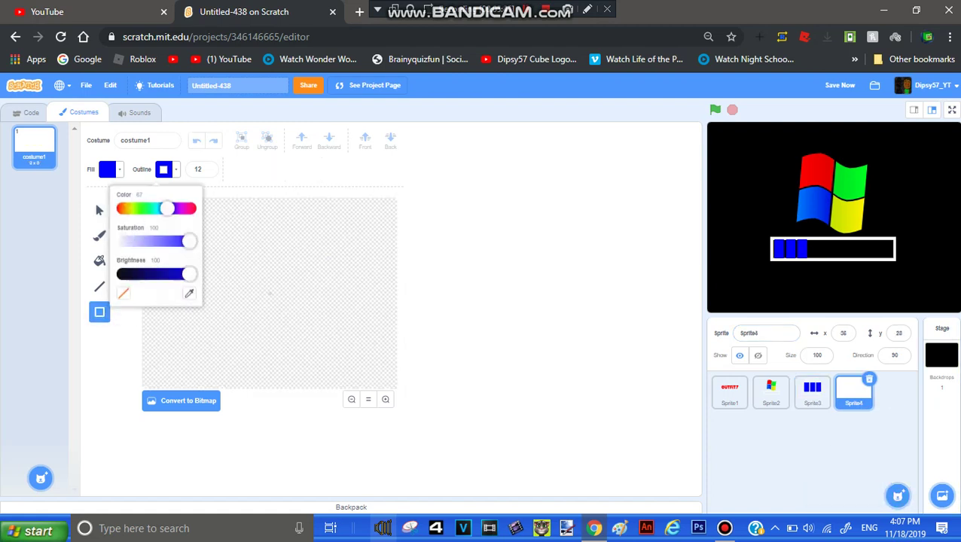
pyautogui.click(123, 292)
pyautogui.click(109, 169)
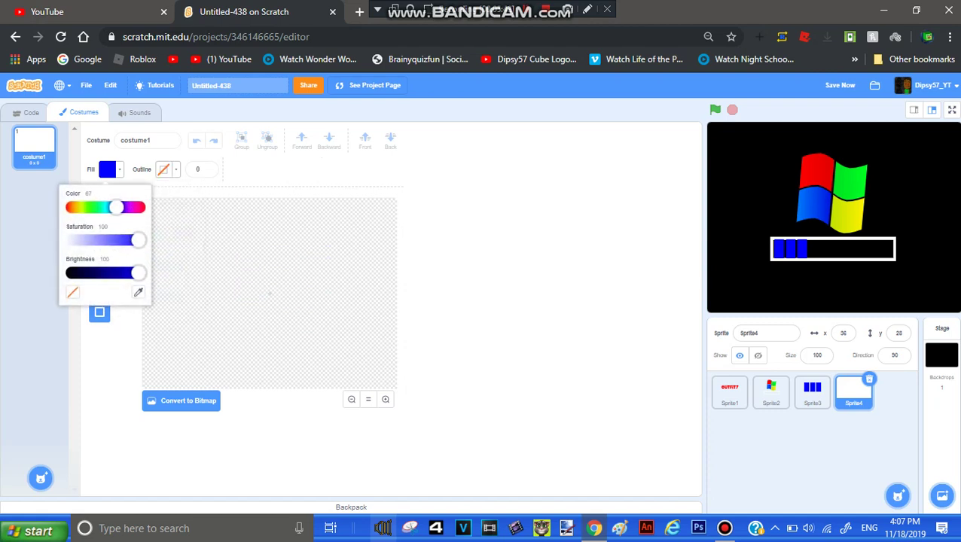
pyautogui.moveTo(139, 273); pyautogui.dragTo(72, 272)
pyautogui.moveTo(235, 265); pyautogui.dragTo(298, 355)
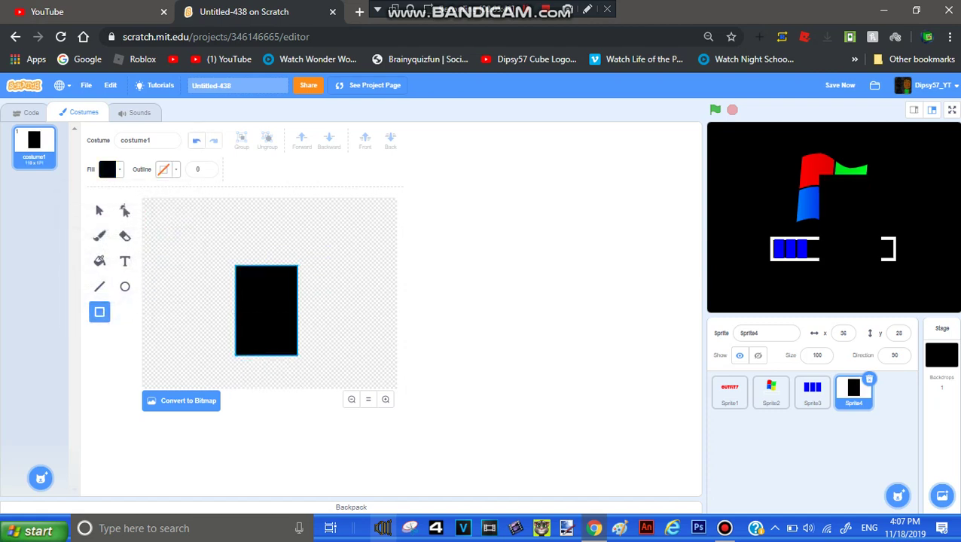
pyautogui.moveTo(272, 316); pyautogui.dragTo(272, 309)
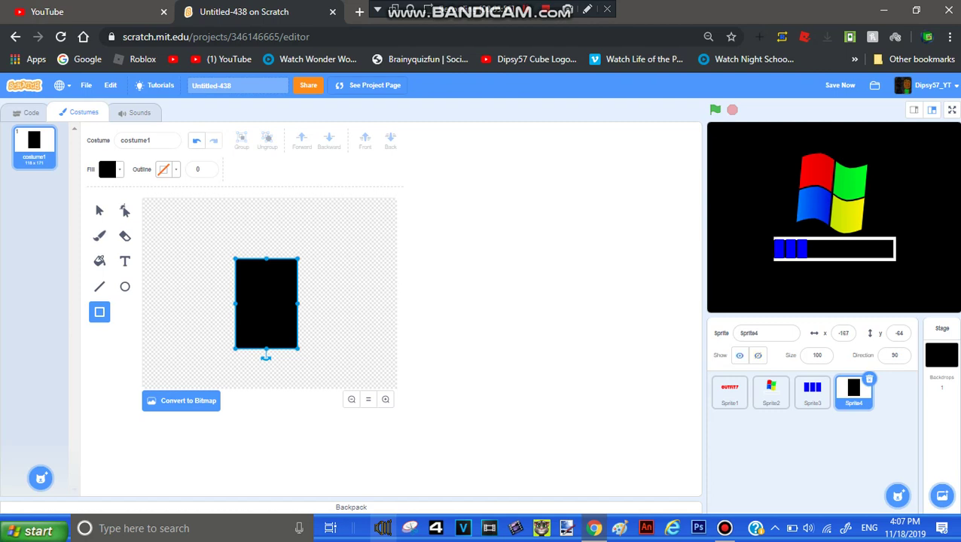
# - Add a standalone move block set to -10 steps to the code of the three-blue-blocks sprite
pyautogui.click(811, 390)
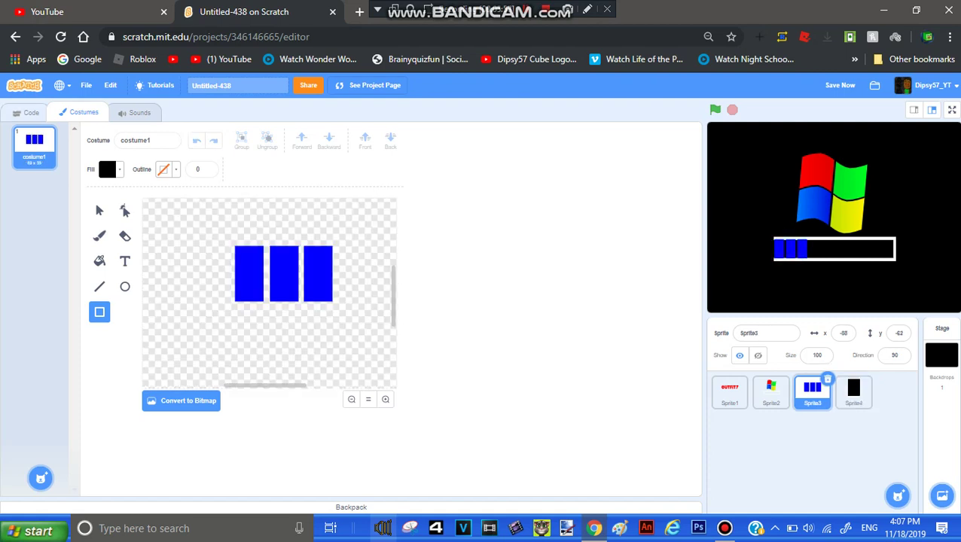
pyautogui.click(27, 112)
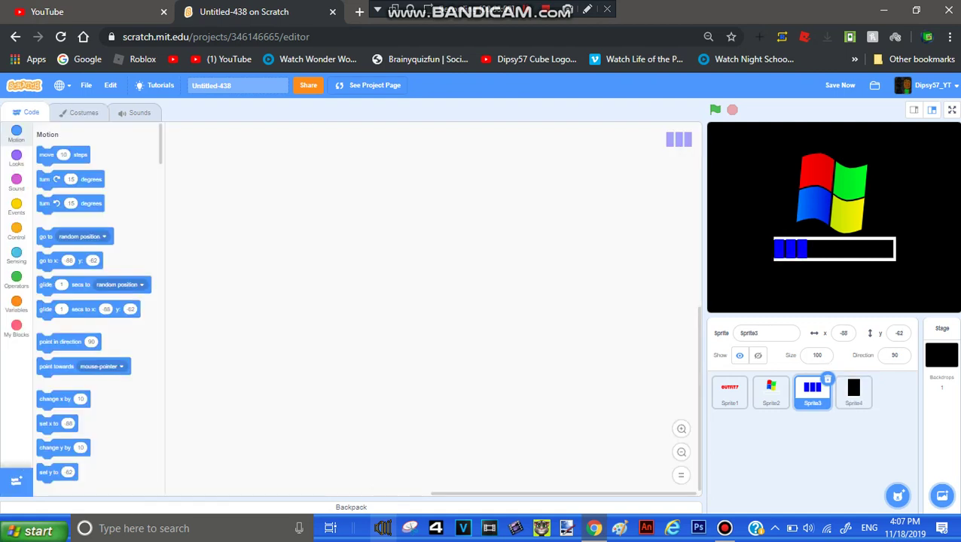
pyautogui.moveTo(45, 155); pyautogui.dragTo(315, 233)
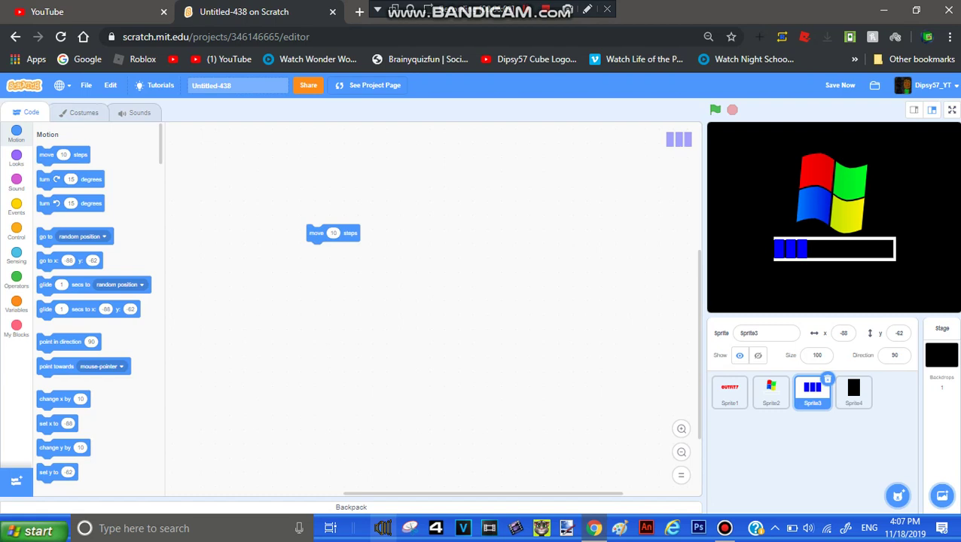
pyautogui.click(332, 232)
pyautogui.write('-')
# - Run the move block repeatedly until the blue blocks reach x -158, hidden behind the black rectangle, and delete the block
pyautogui.click(317, 233)
pyautogui.click(316, 234)
pyautogui.click(316, 233)
pyautogui.click(317, 233)
pyautogui.click(316, 233)
pyautogui.click(316, 234)
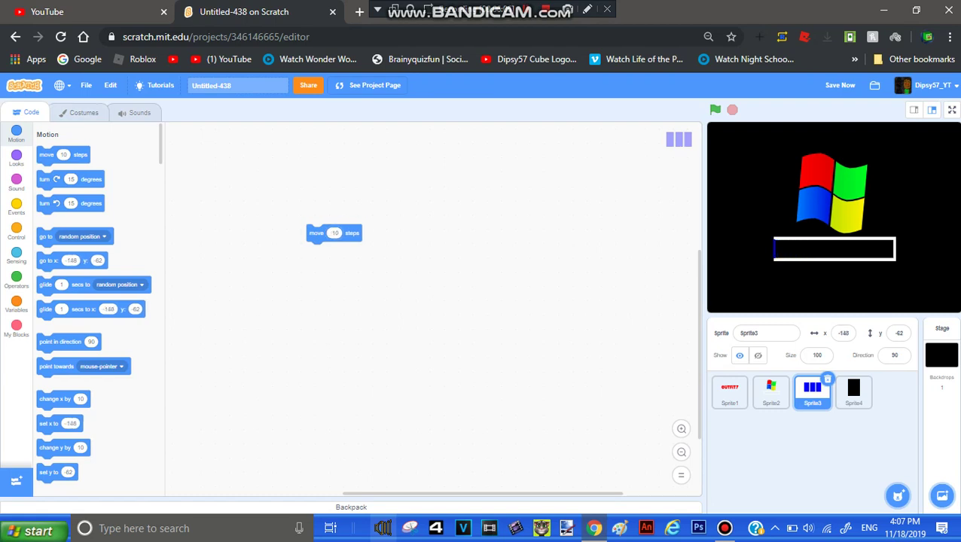
pyautogui.click(315, 233)
pyautogui.moveTo(315, 233); pyautogui.dragTo(161, 261)
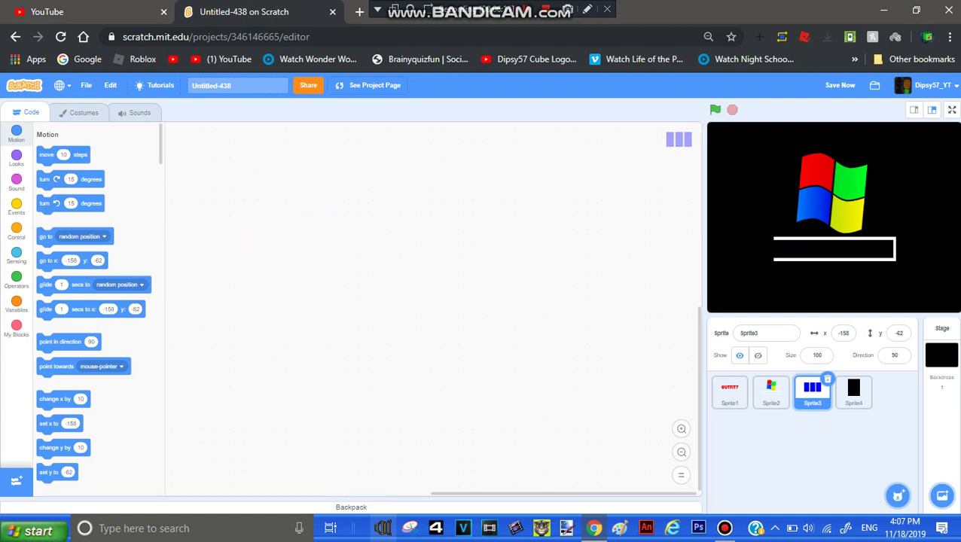
# - Duplicate the black rectangle sprite and place the visible copy over the loading bar's right end, at about x 176, y -49
pyautogui.click(853, 390)
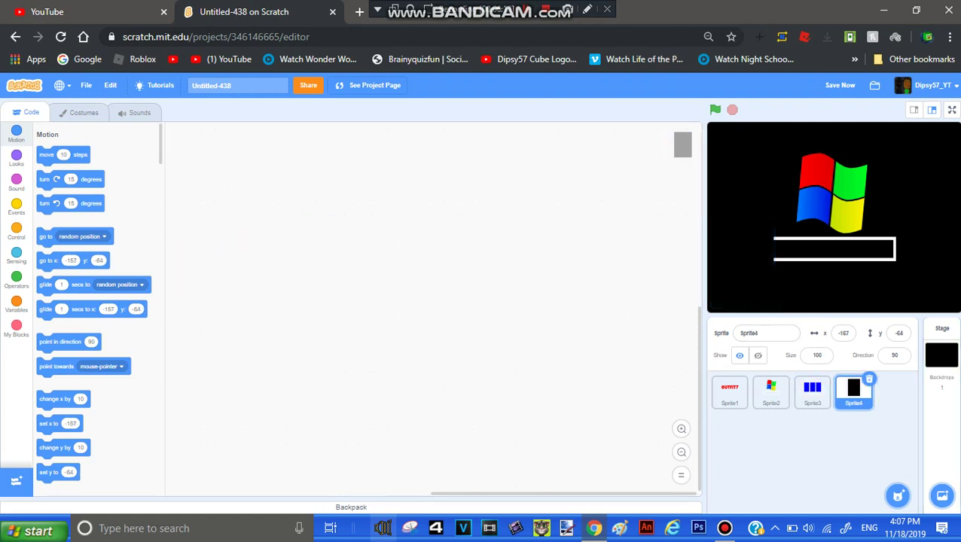
pyautogui.rightClick(855, 394)
pyautogui.click(877, 403)
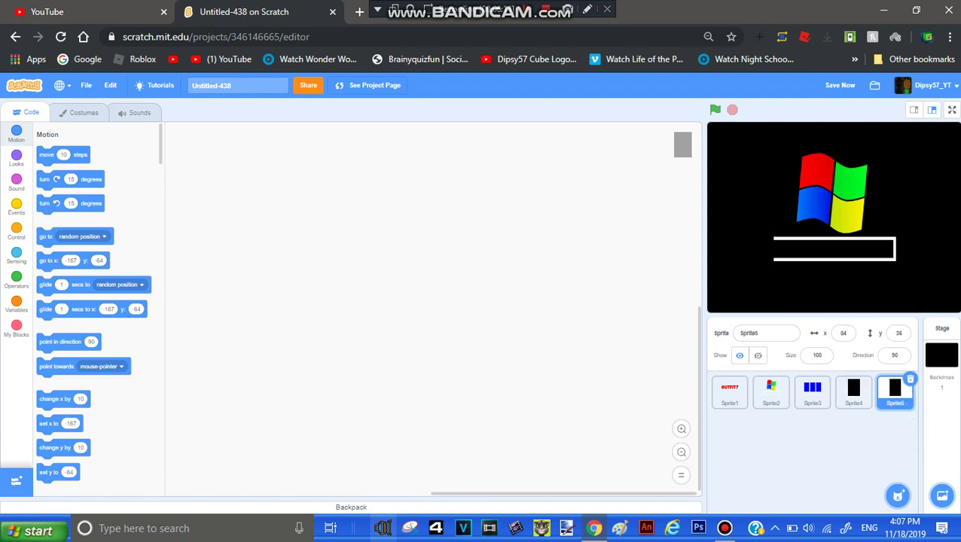
pyautogui.click(757, 355)
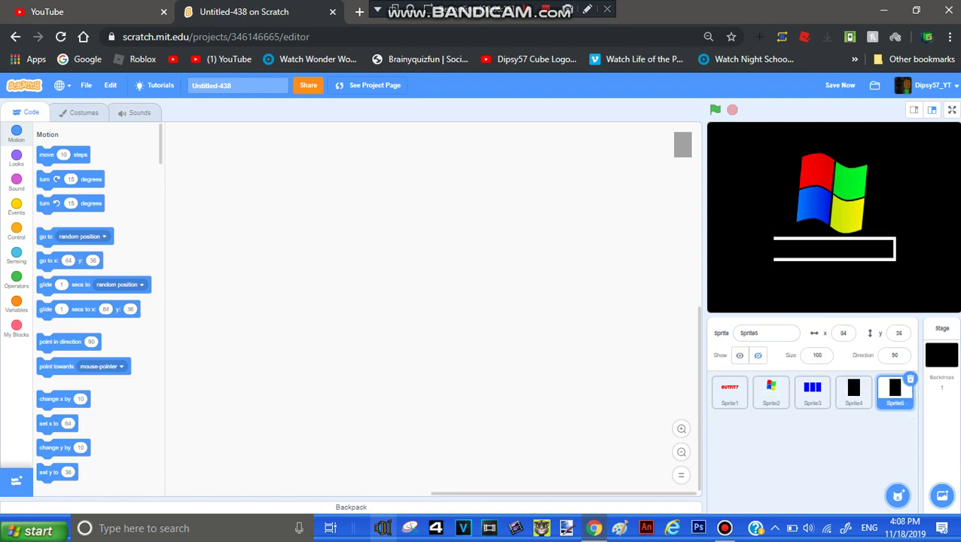
pyautogui.moveTo(928, 241); pyautogui.dragTo(929, 242)
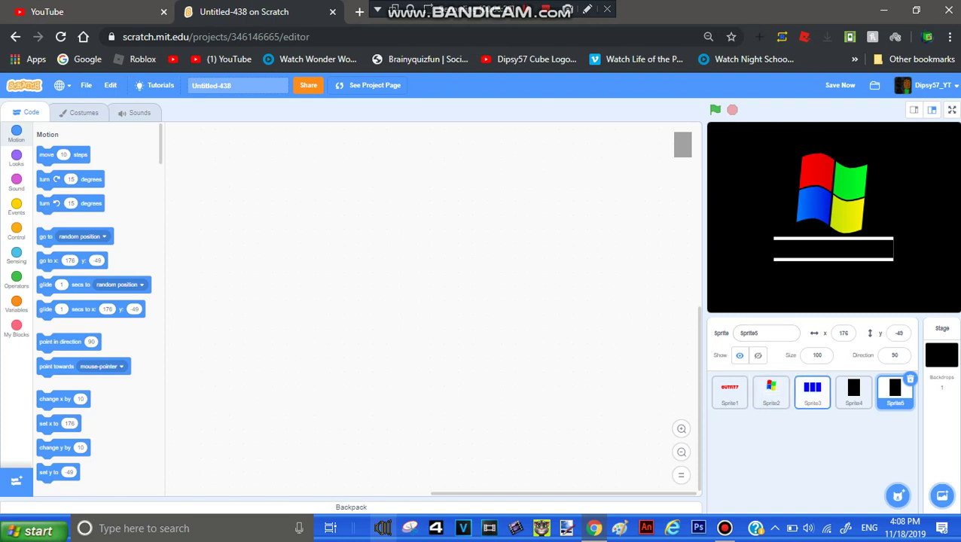
# - Add separate glide 1 secs and go to blocks to the blue-blocks sprite, both with x -158 and y -62
pyautogui.click(812, 392)
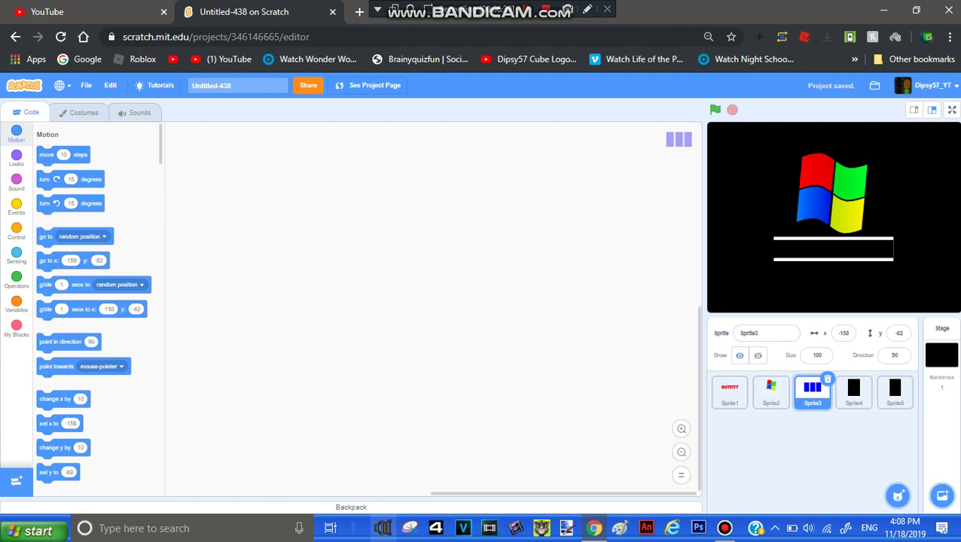
pyautogui.moveTo(46, 309); pyautogui.dragTo(397, 234)
pyautogui.moveTo(45, 260); pyautogui.dragTo(223, 173)
# - Advance the blue blocks through the loading bar to x 152 by repeatedly running a temporary move 10 steps block, and delete that block
pyautogui.moveTo(45, 154); pyautogui.dragTo(376, 357)
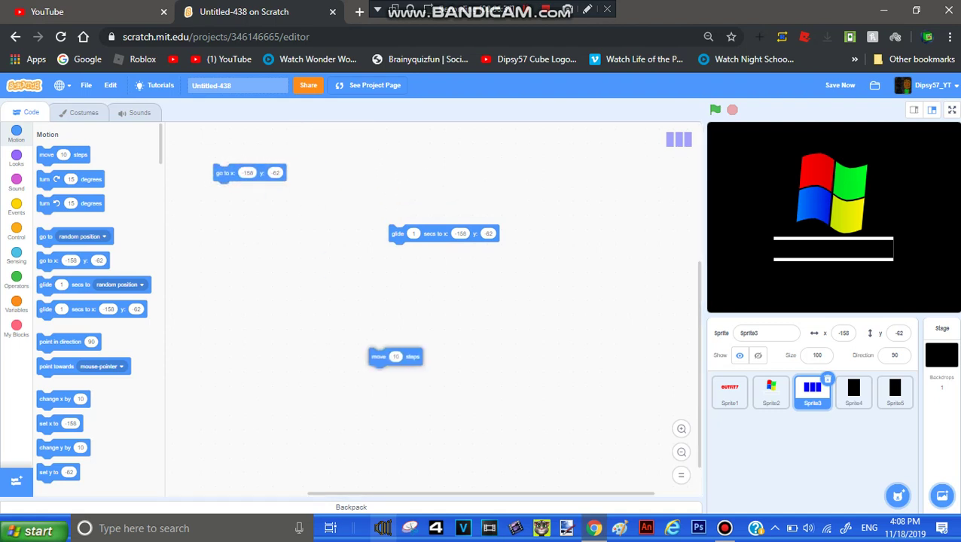
pyautogui.click(376, 357)
pyautogui.click(376, 357)
pyautogui.click(377, 356)
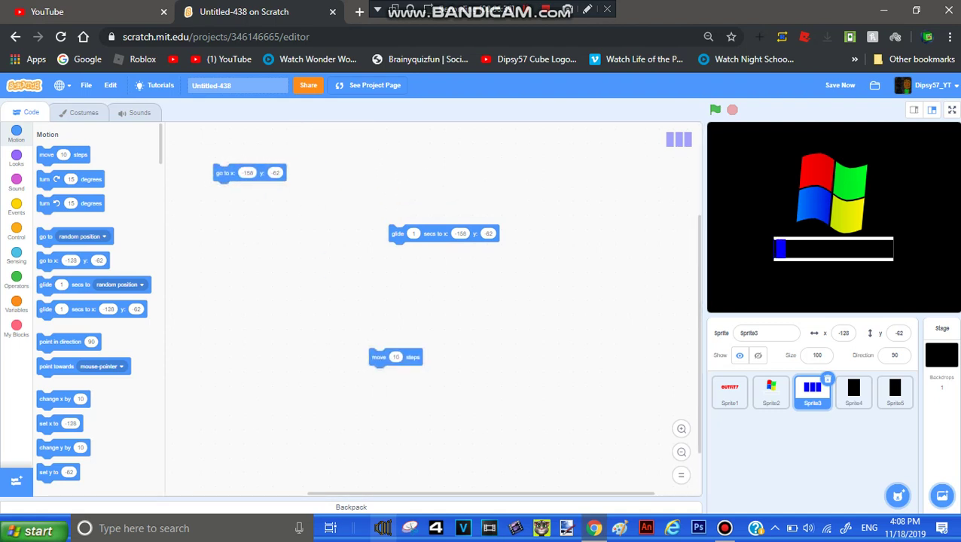
pyautogui.click(376, 357)
pyautogui.click(376, 356)
pyautogui.click(376, 356)
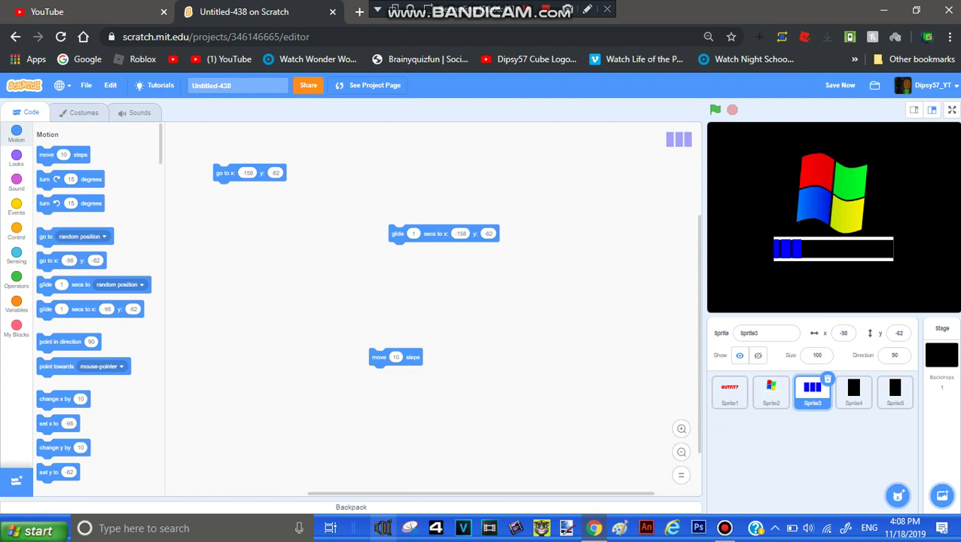
pyautogui.click(376, 357)
pyautogui.click(376, 357)
pyautogui.click(376, 357)
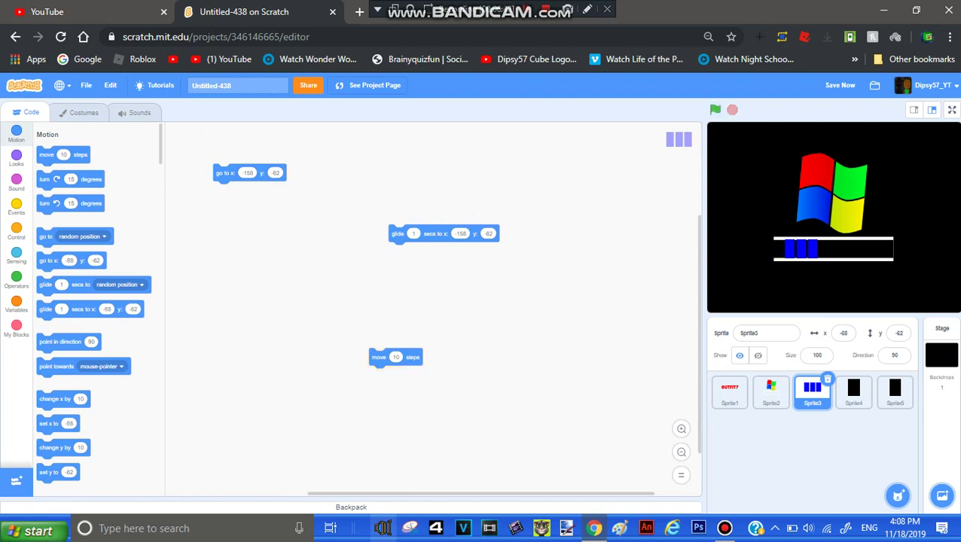
pyautogui.click(377, 357)
pyautogui.click(377, 356)
pyautogui.click(376, 357)
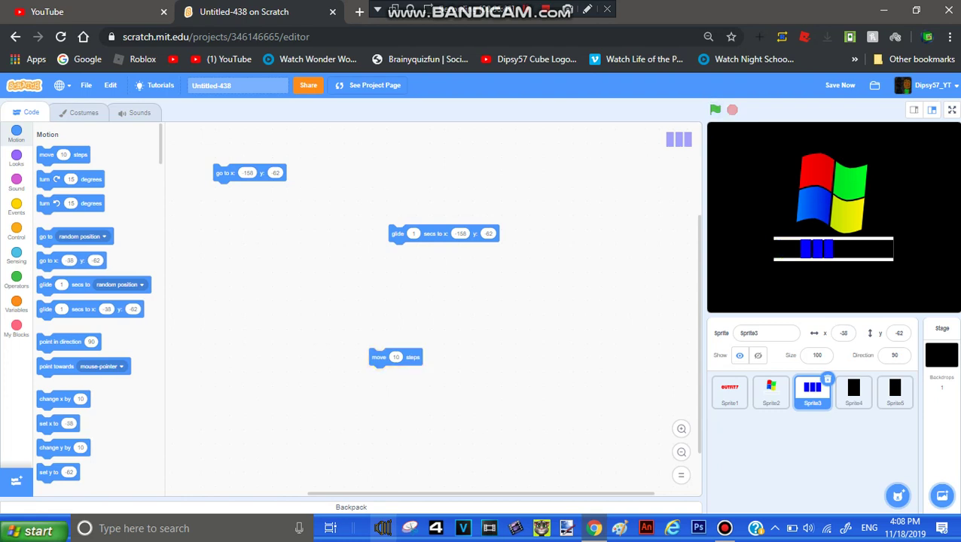
pyautogui.click(376, 357)
pyautogui.click(376, 356)
pyautogui.click(377, 357)
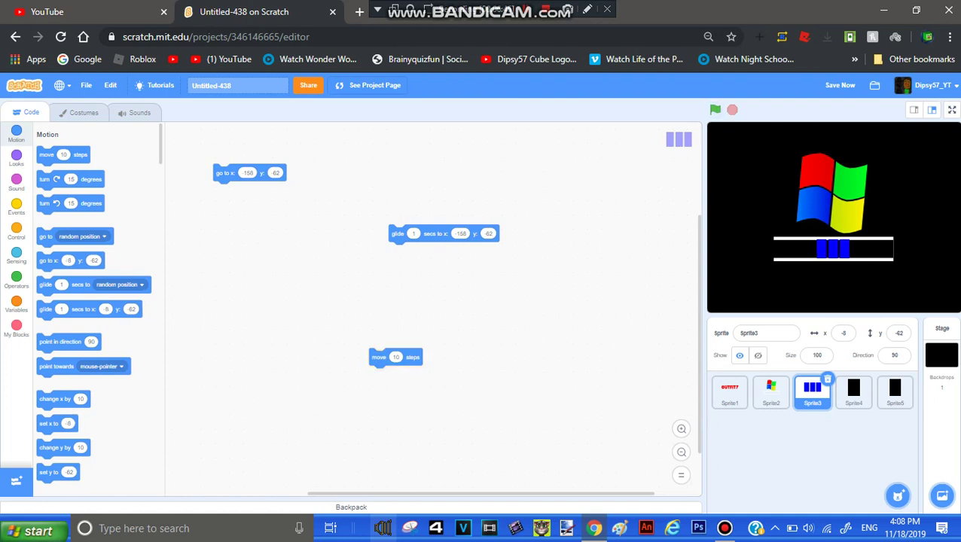
pyautogui.click(377, 357)
pyautogui.click(376, 357)
pyautogui.click(376, 357)
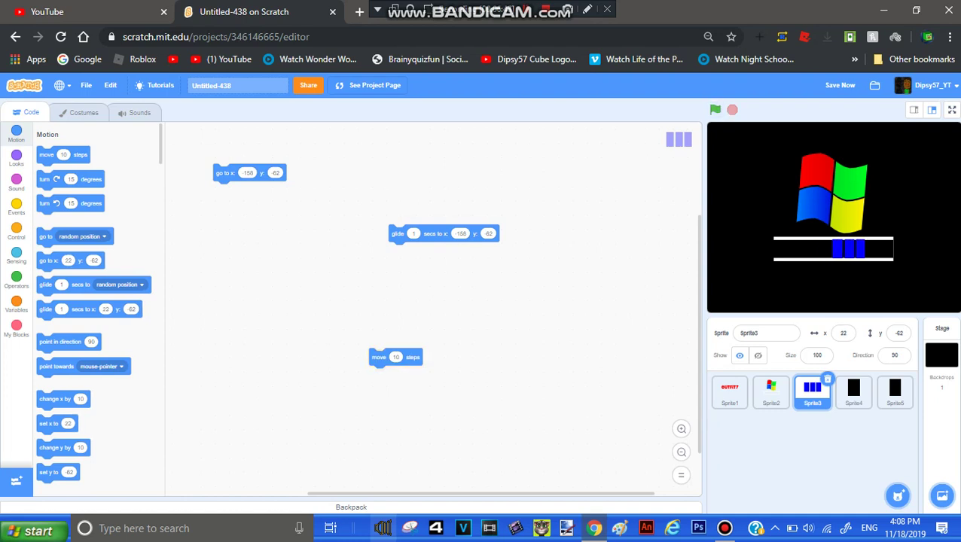
pyautogui.click(377, 356)
pyautogui.click(376, 357)
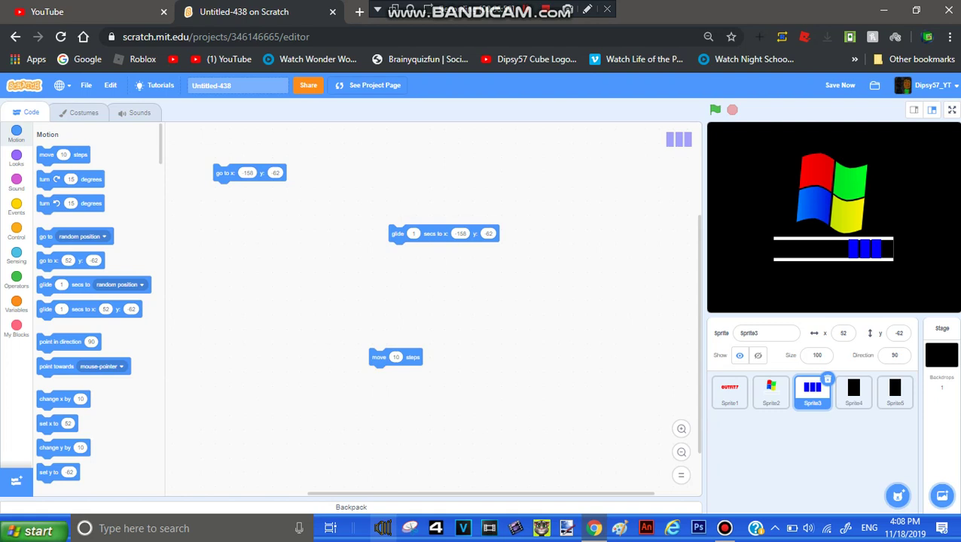
pyautogui.click(380, 357)
pyautogui.click(381, 356)
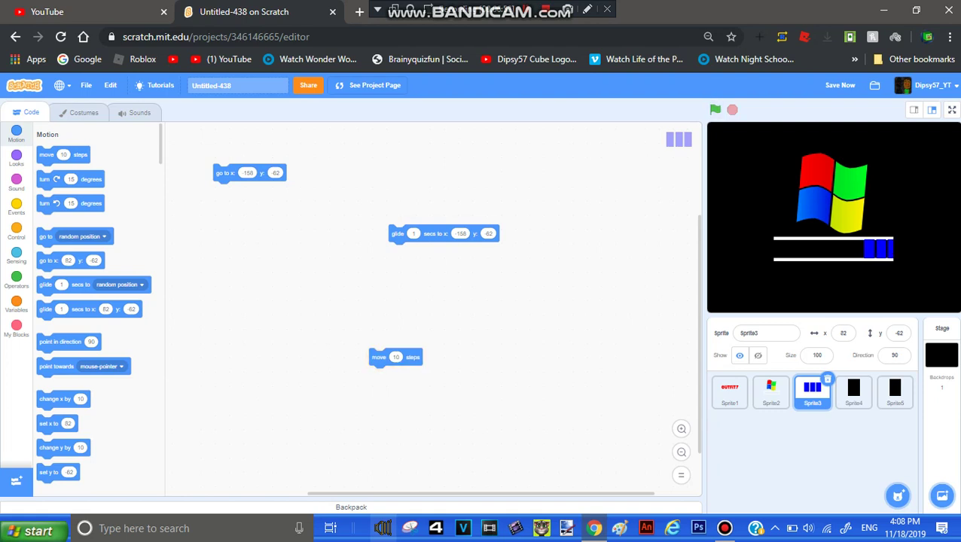
pyautogui.click(380, 357)
pyautogui.click(380, 356)
pyautogui.click(380, 357)
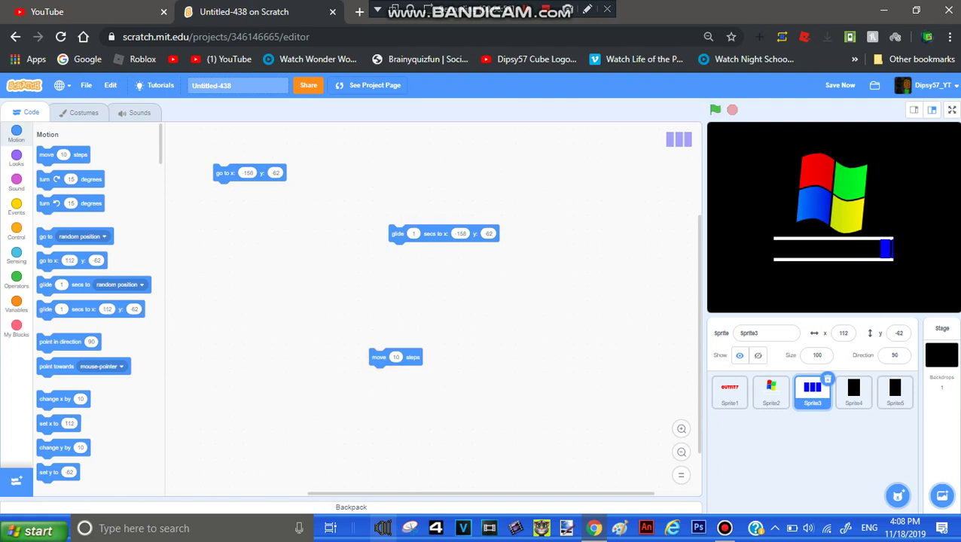
pyautogui.click(380, 357)
pyautogui.click(380, 357)
pyautogui.click(380, 357)
pyautogui.moveTo(380, 357); pyautogui.dragTo(56, 277)
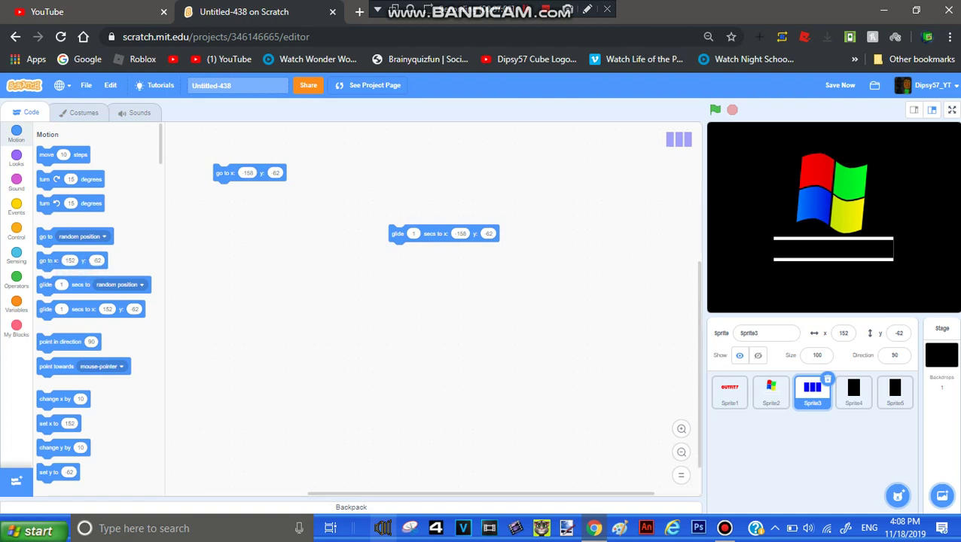
# - Set the glide block's target x to -152
pyautogui.click(460, 233)
pyautogui.write('-155')
pyautogui.press('BackSpace')
pyautogui.write('2')
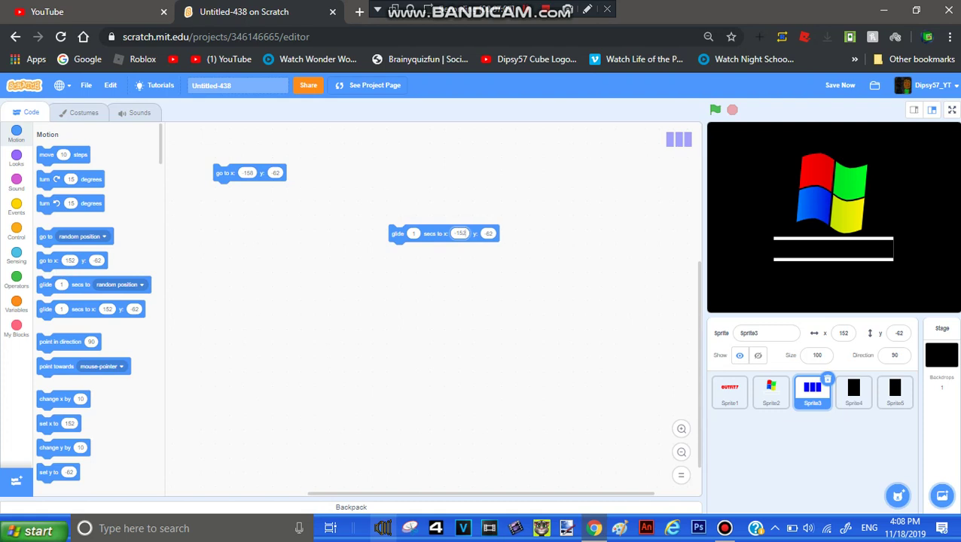